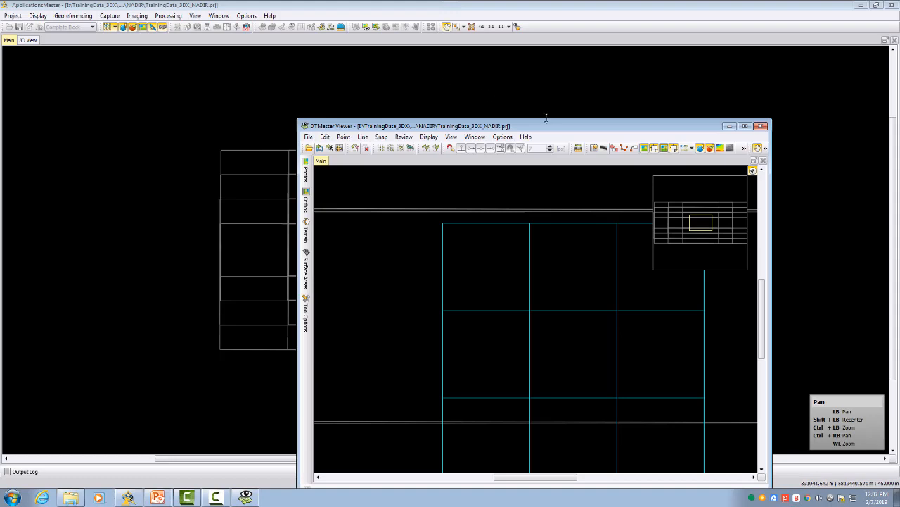
Maximize the DTMaster Viewer window and load the 3DX_NADIR_0 surface area into the main view.
drag(554, 127, 528, 76)
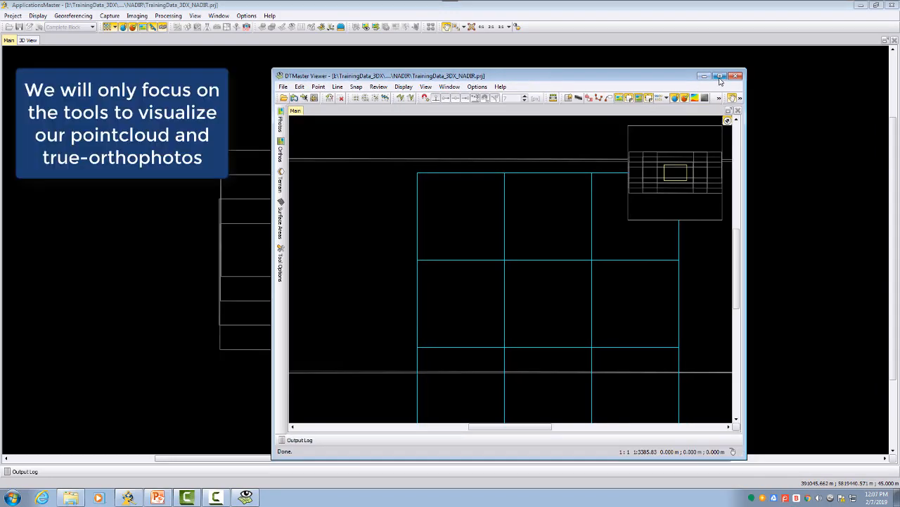
click(719, 76)
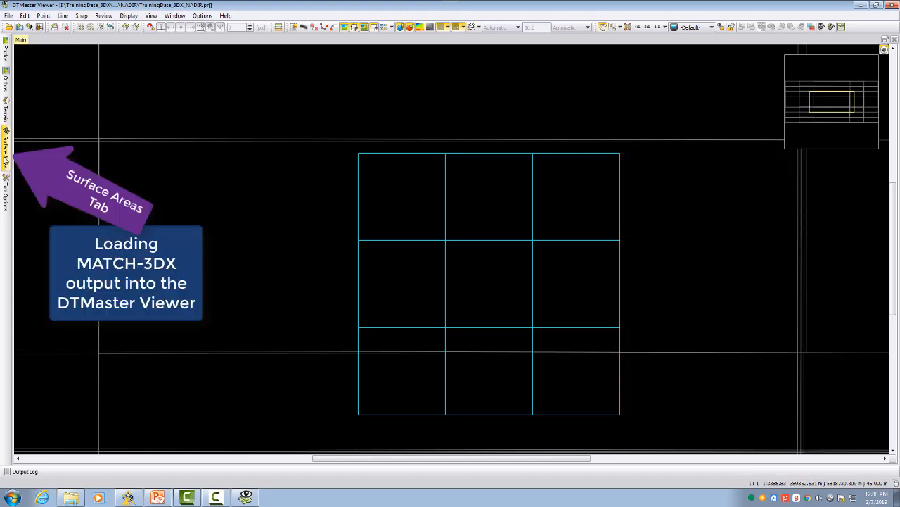
click(5, 161)
click(45, 74)
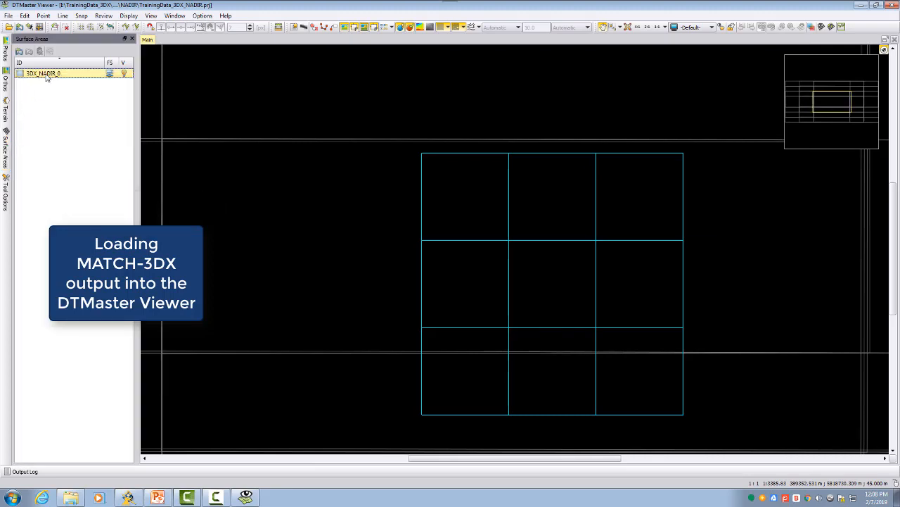
click(20, 54)
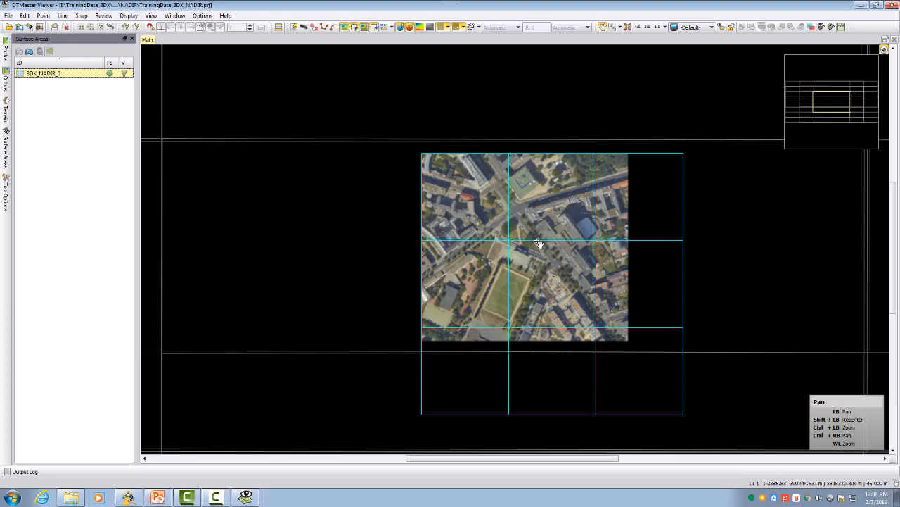
Examine the true-orthophoto around the street intersection, the large buildings, the sports field and the dark flat-roofed building.
scroll(538, 242, up, 1)
scroll(538, 243, up, 4)
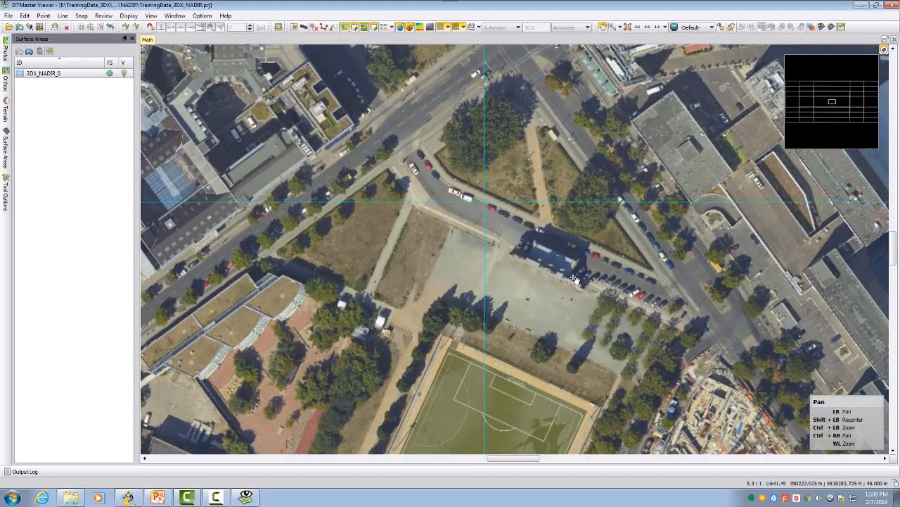
drag(618, 163, 601, 250)
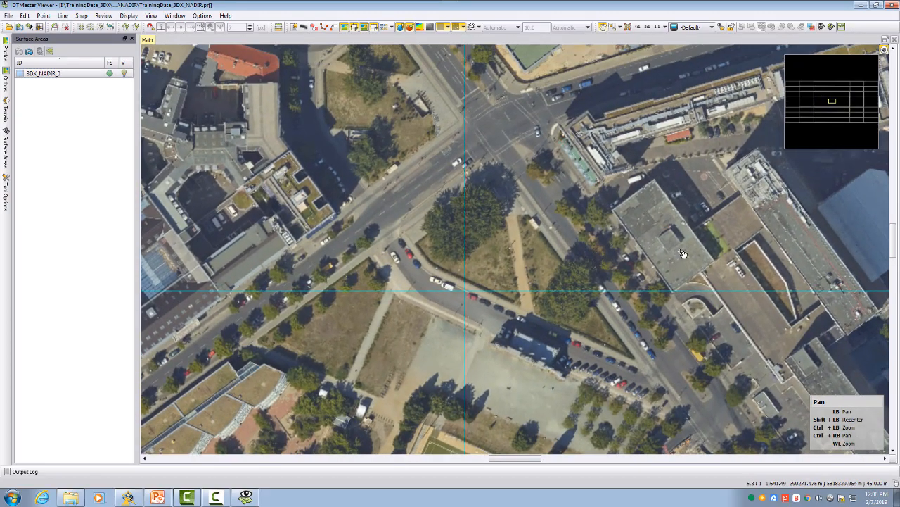
scroll(693, 255, up, 2)
drag(759, 256, 590, 256)
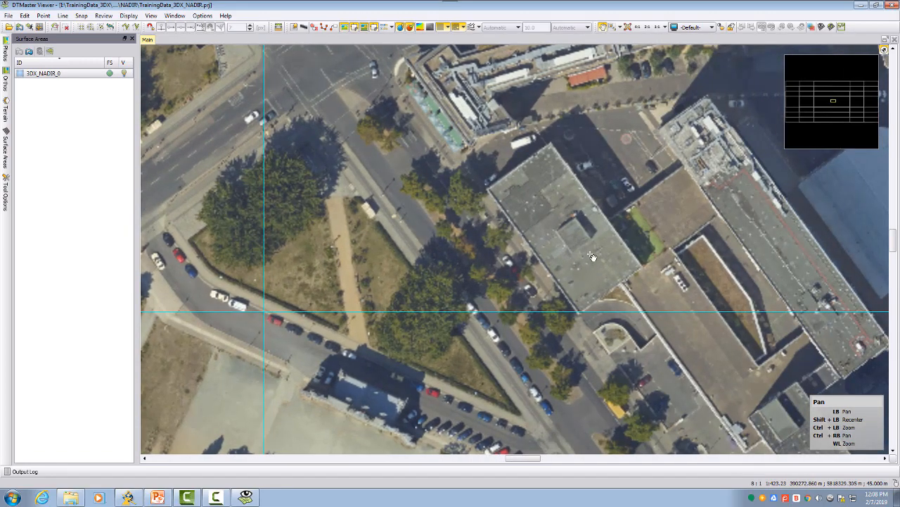
scroll(604, 256, down, 5)
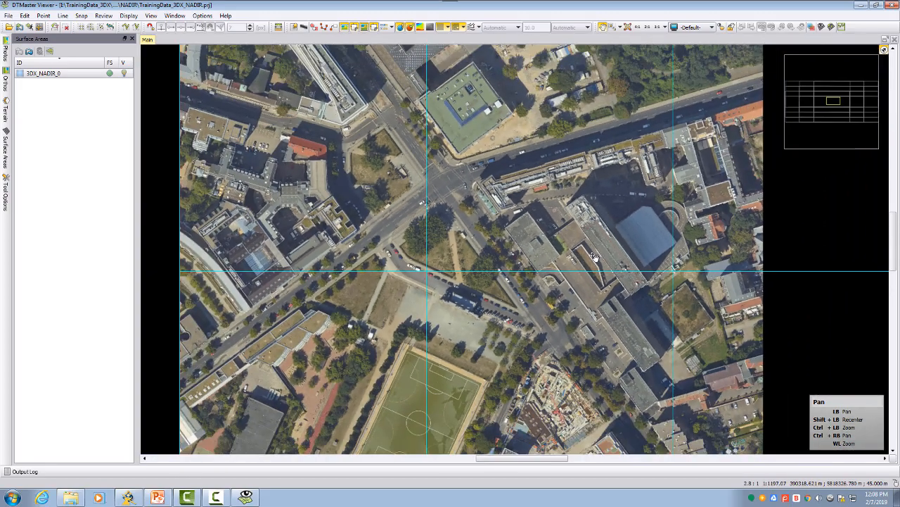
drag(443, 285, 670, 188)
scroll(556, 323, up, 2)
drag(549, 324, 626, 196)
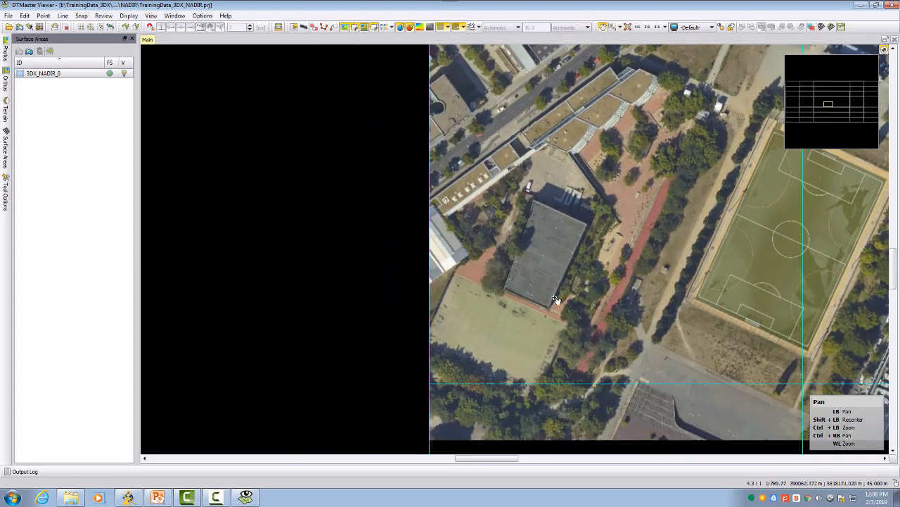
scroll(556, 299, up, 2)
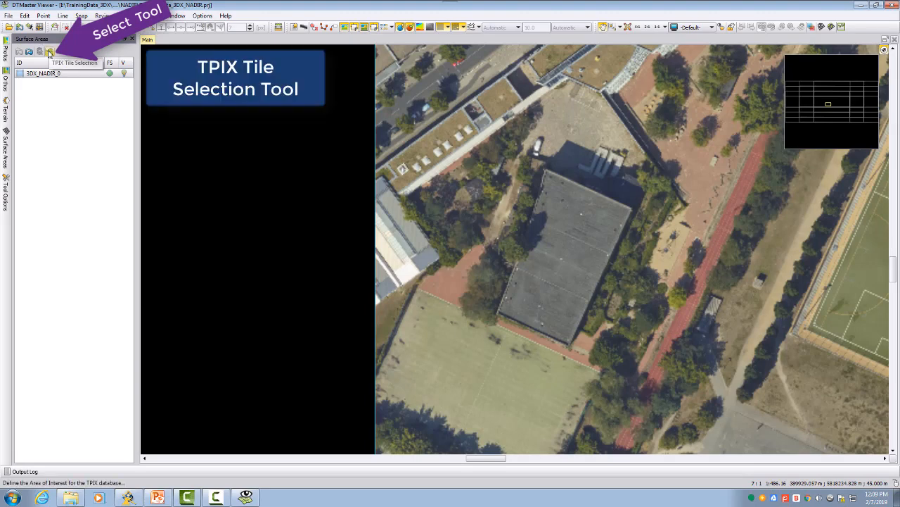
Load the point cloud with TPIX Tile Selection by boxing a small area on the dark flat-roofed building.
click(49, 53)
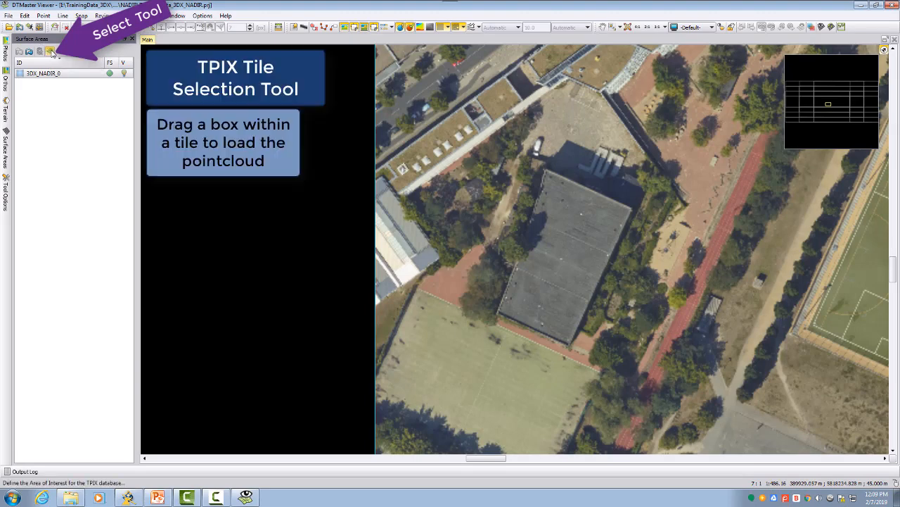
drag(569, 204, 618, 239)
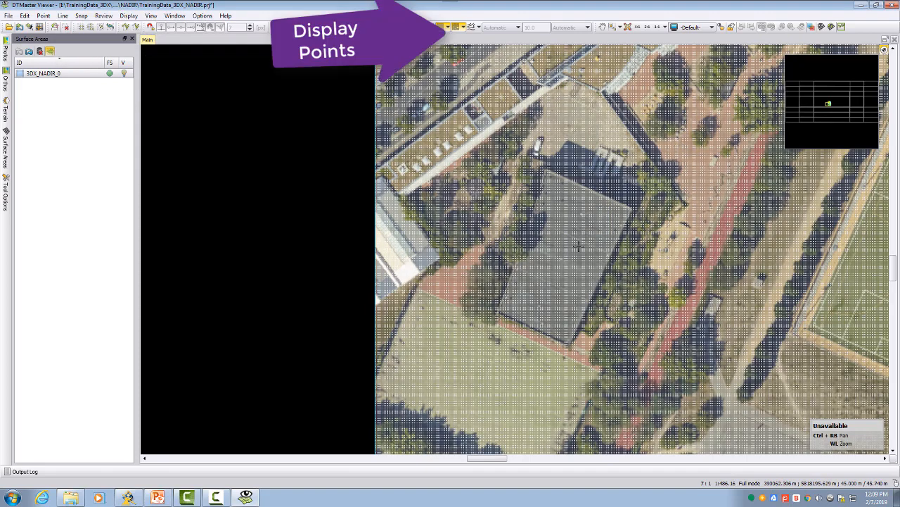
Switch the point display to colored points and back to simplified points.
click(448, 27)
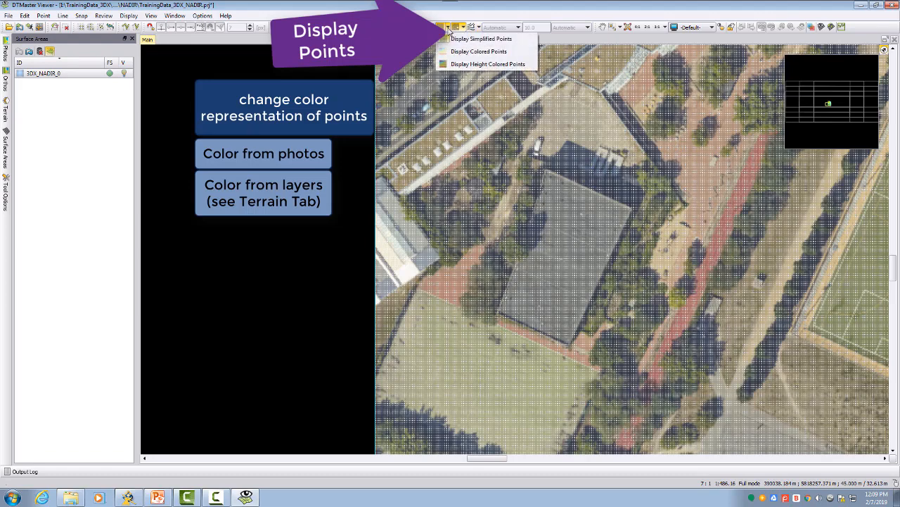
click(458, 52)
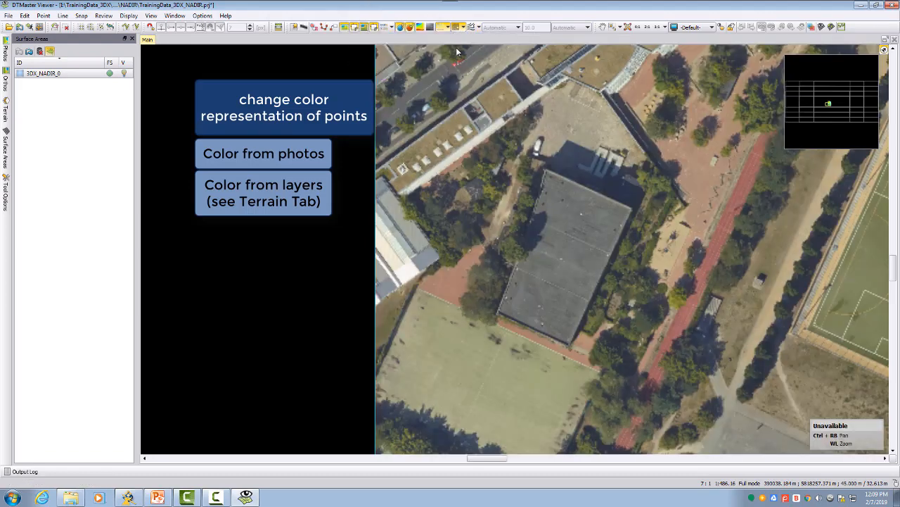
click(448, 27)
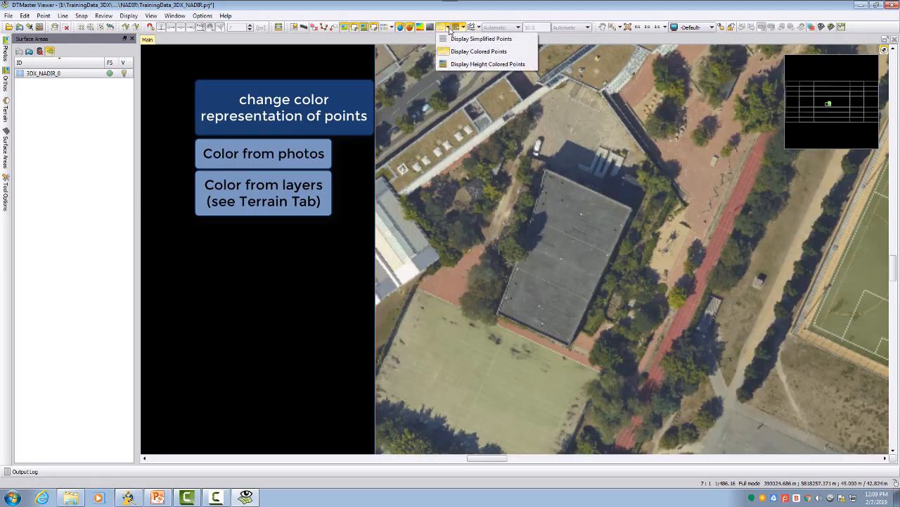
click(454, 40)
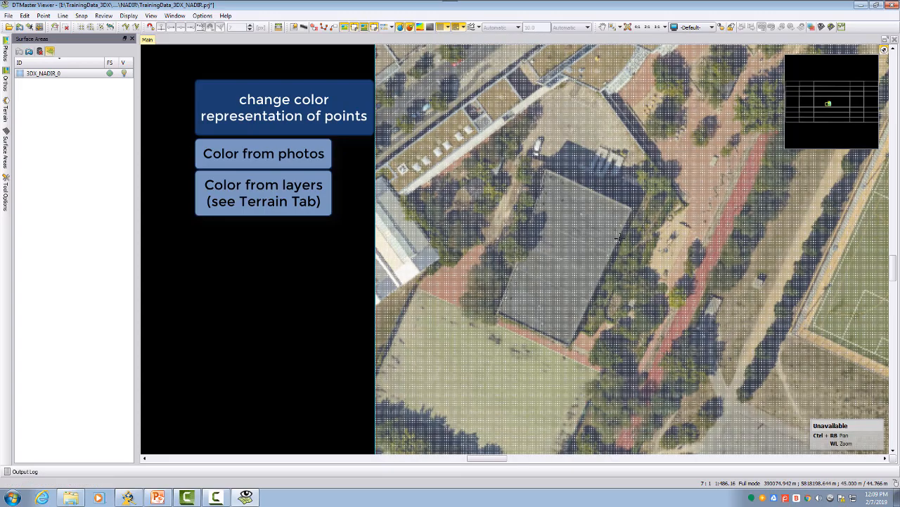
Open a Profile View of the flat-roofed building from three measured points around it and rotate it into 3D.
click(841, 26)
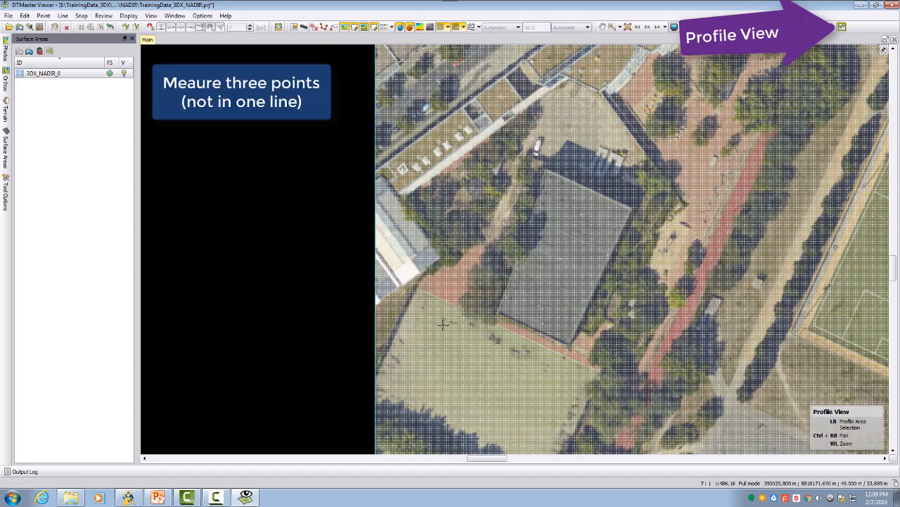
click(535, 124)
click(444, 324)
click(672, 253)
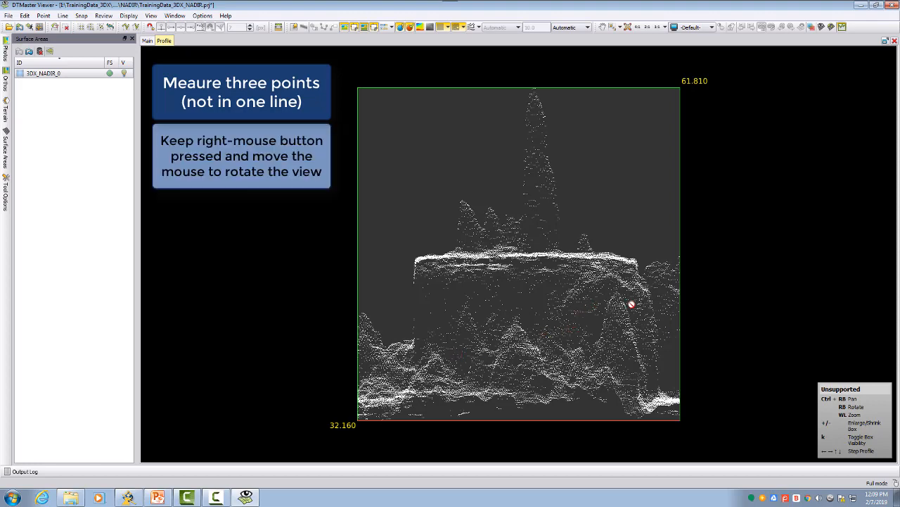
right_drag(678, 282, 588, 304)
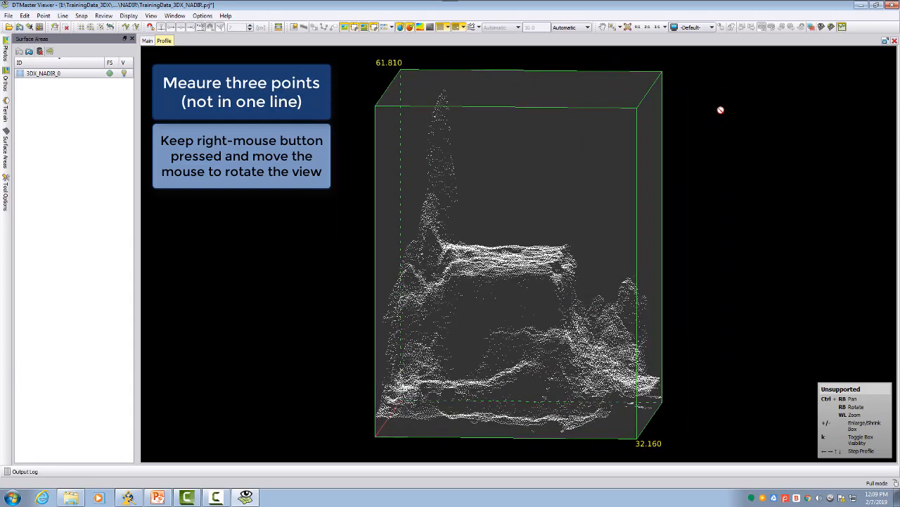
Set the profile's height-to-width ratio to 1.0 and rotate the box to see the building from a corner.
click(577, 28)
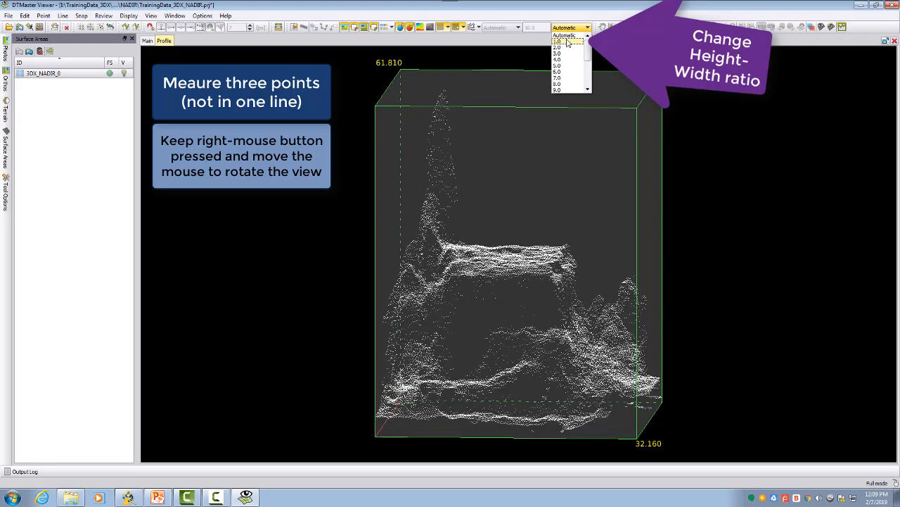
click(565, 42)
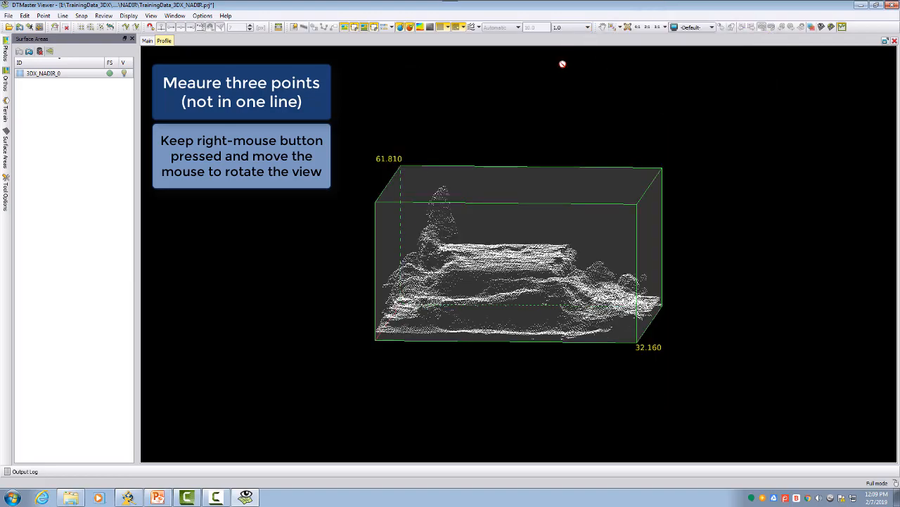
right_drag(589, 175, 464, 199)
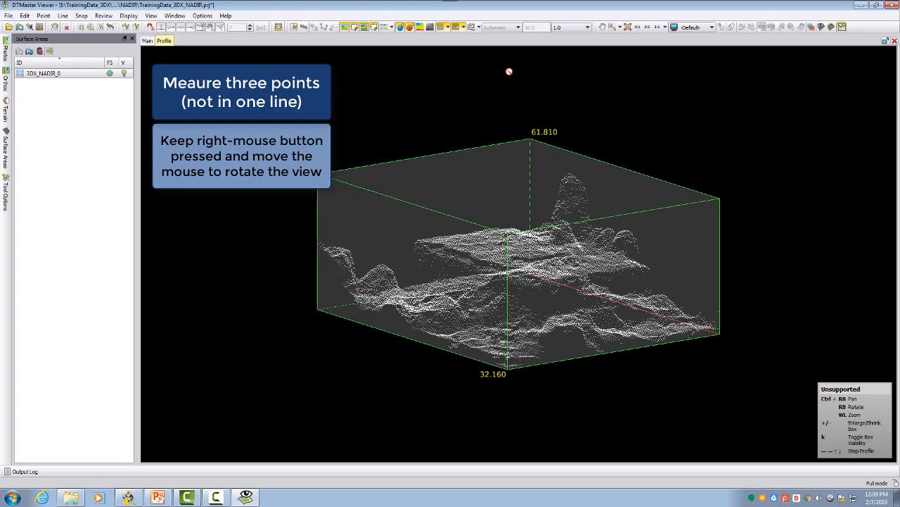
Display the profile surface as a shaded relief with z-coded height colors.
click(421, 28)
right_drag(483, 144, 493, 227)
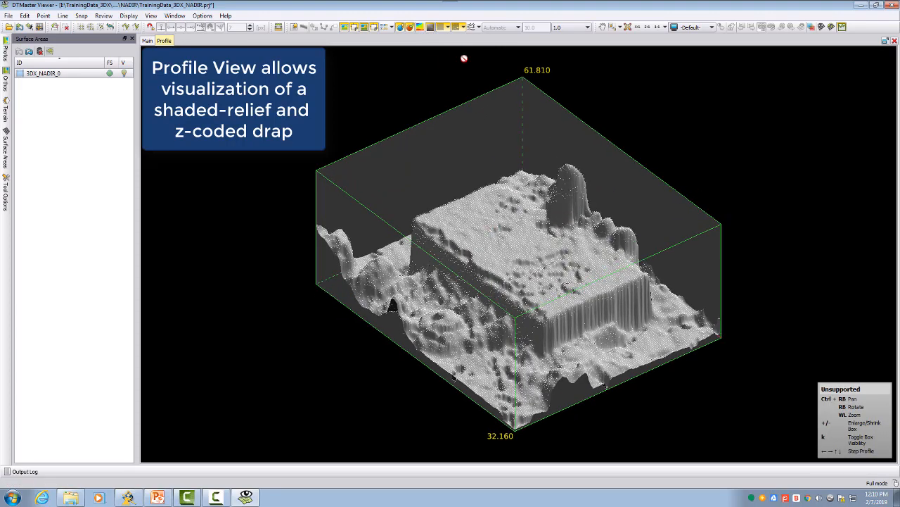
click(420, 28)
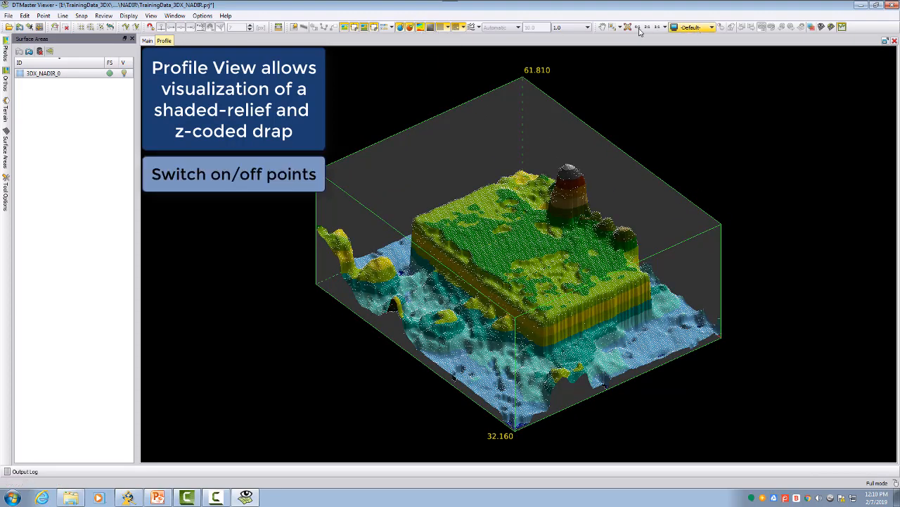
Switch the points off and on again over the surface, and turn off the shaded relief and z-coded display.
click(440, 28)
click(441, 30)
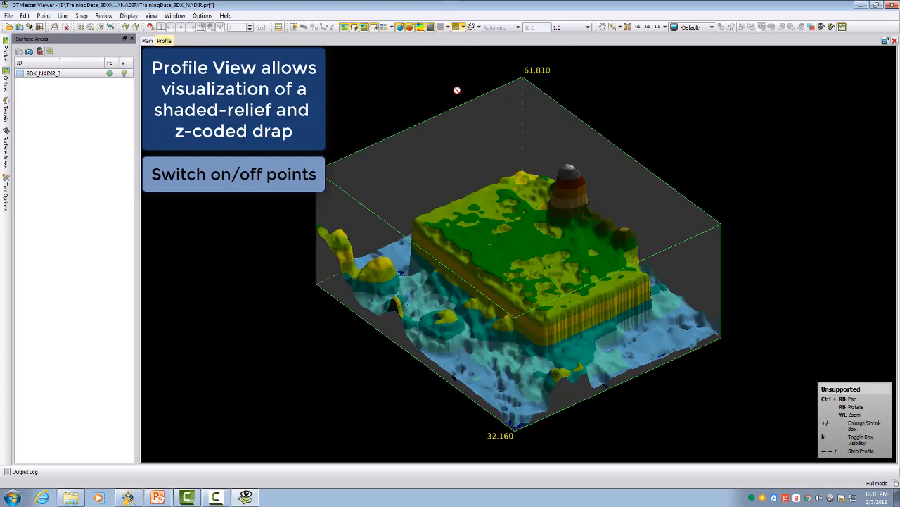
click(441, 28)
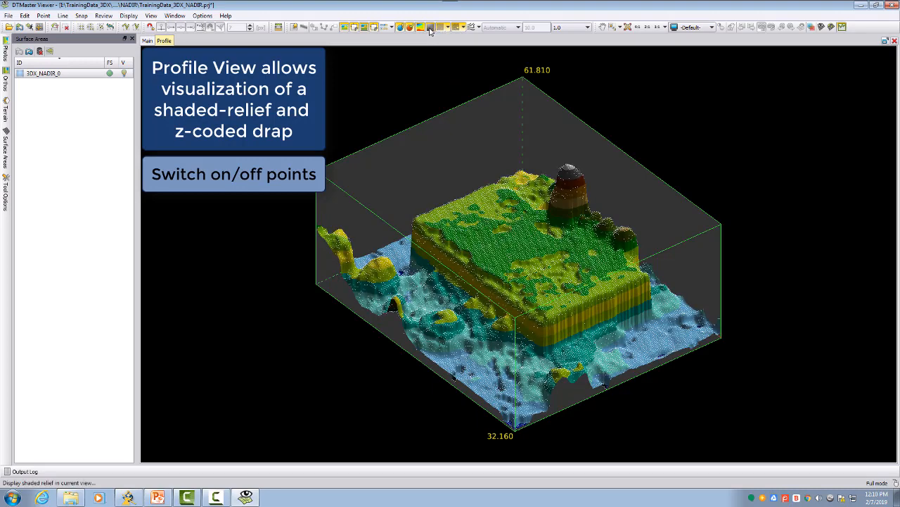
click(430, 29)
click(421, 28)
Select the points in the upper part of the tallest peak with Rectangular Select.
right_drag(536, 298, 619, 229)
right_drag(542, 227, 546, 221)
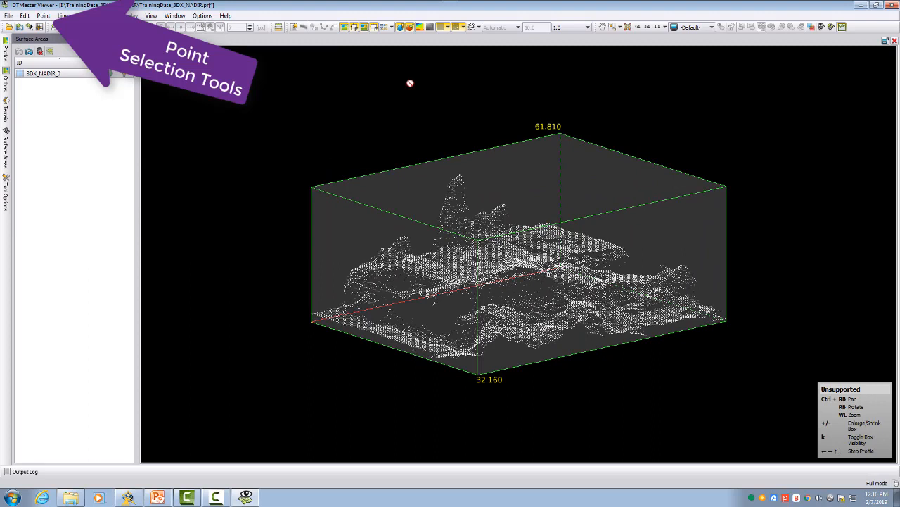
click(45, 18)
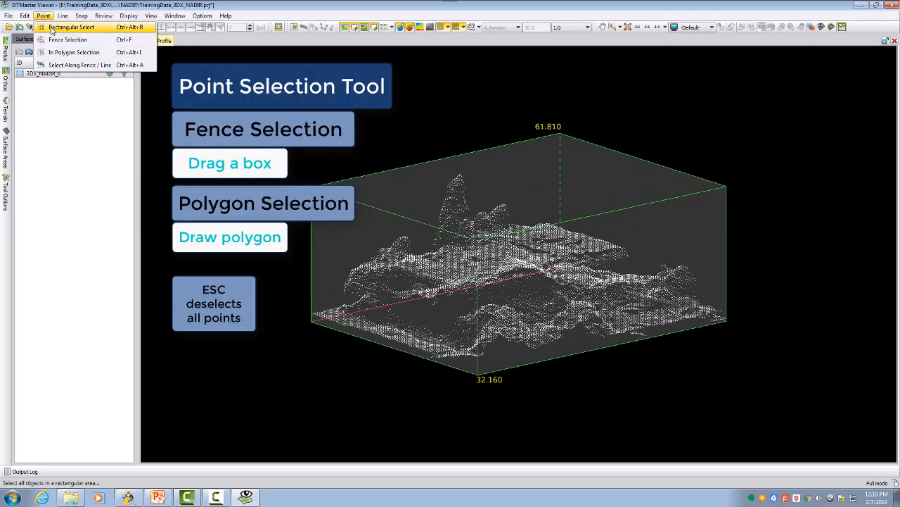
click(52, 29)
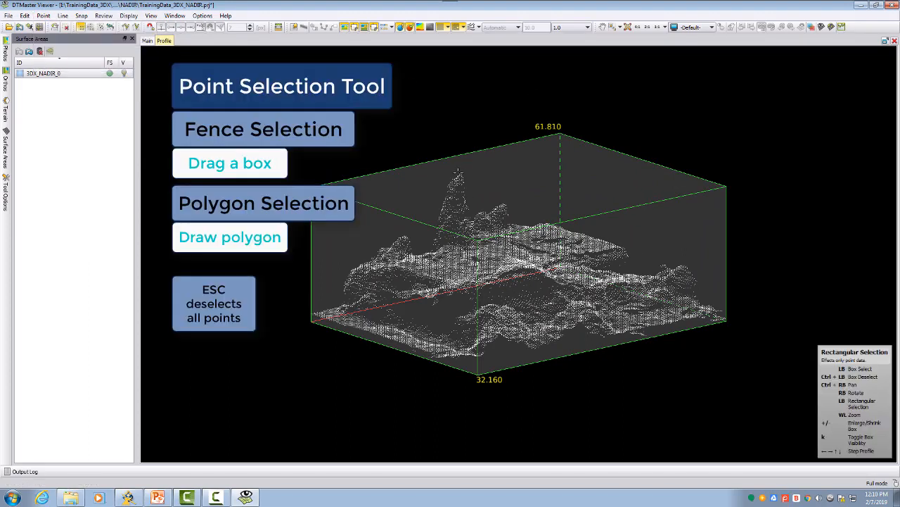
drag(445, 170, 475, 210)
Add the points of the raised clusters behind the roof with a Fence Selection, and deselect all points.
click(91, 27)
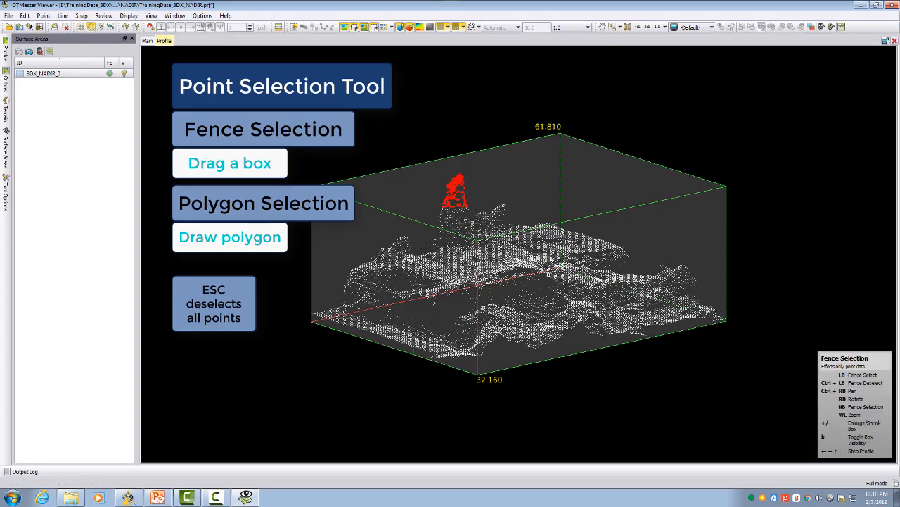
click(519, 220)
double_click(338, 270)
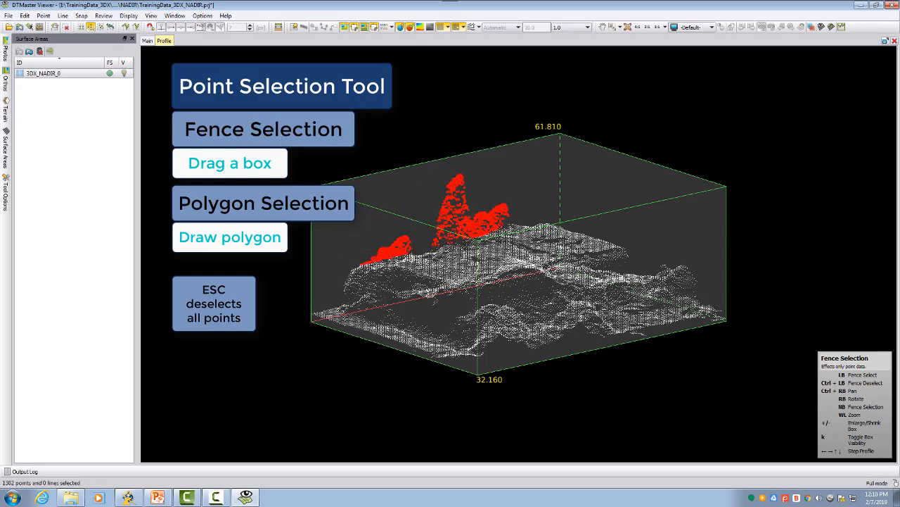
key(Escape)
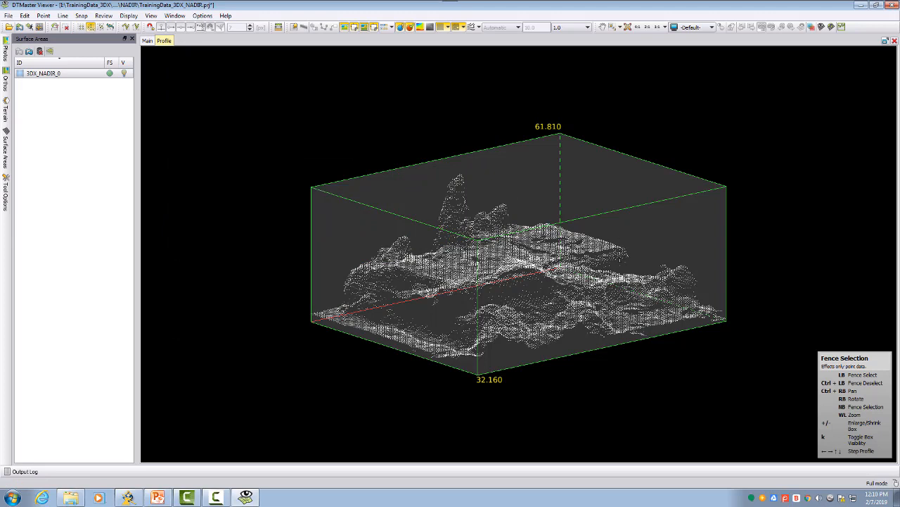
Select two points beside the raised roof's edge with Fence Selection and list the selected objects.
click(621, 263)
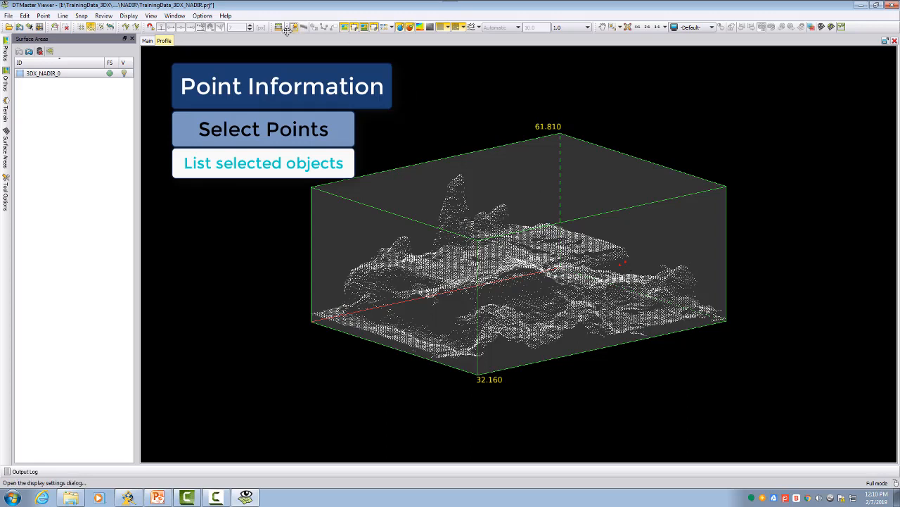
click(43, 15)
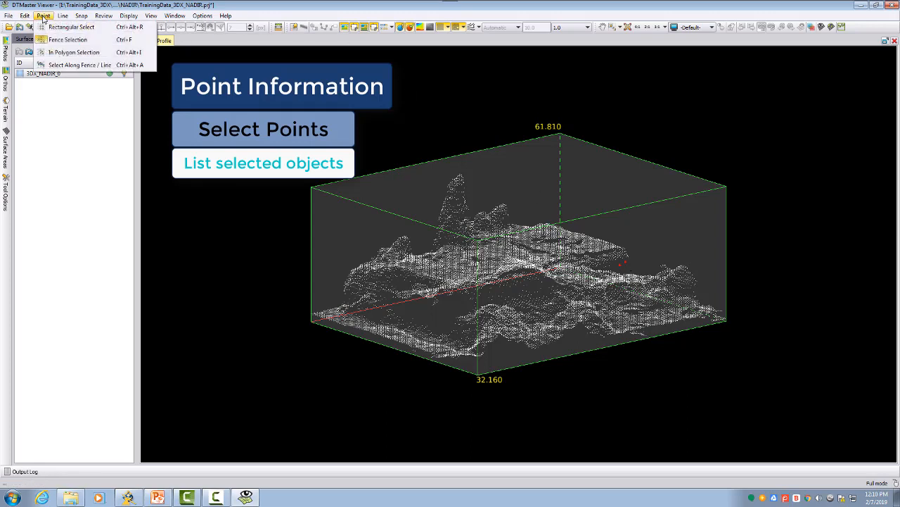
mouse_move(33, 19)
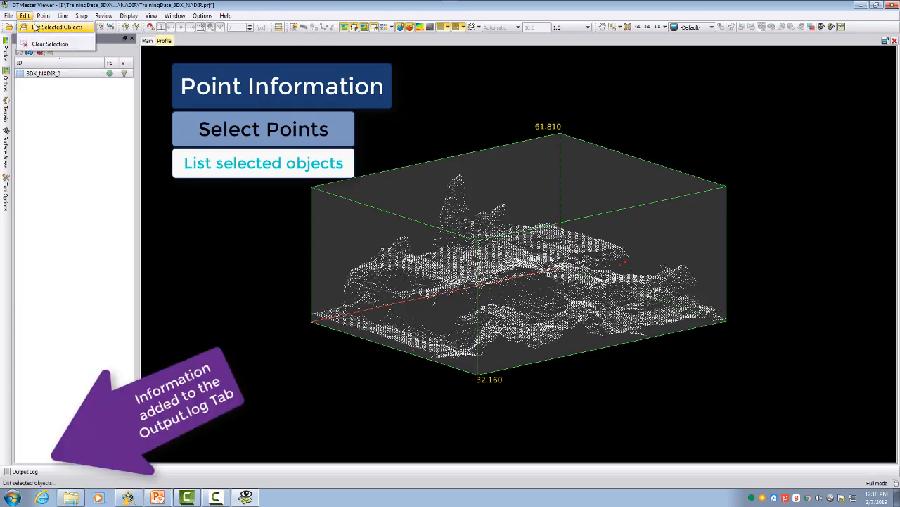
click(37, 29)
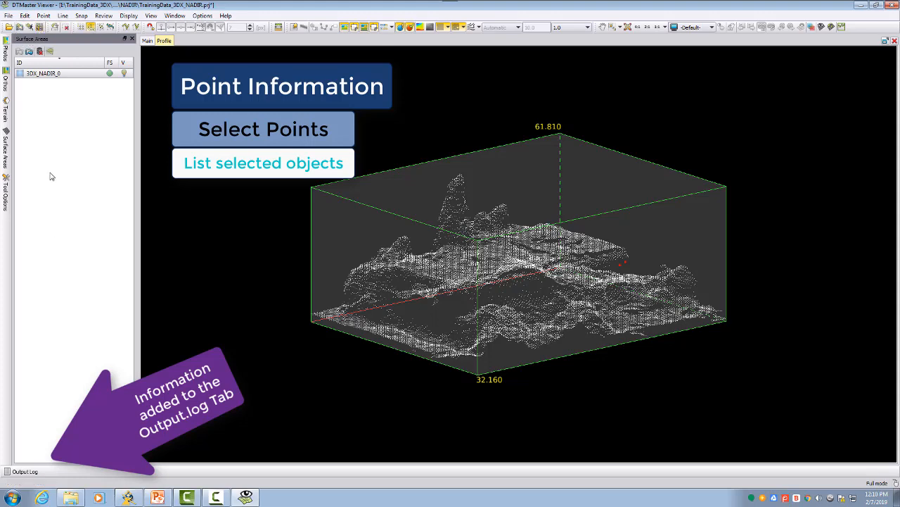
Open the Output Log, highlight the coordinates listed for the selected points, and close the log.
click(21, 470)
drag(165, 456, 19, 439)
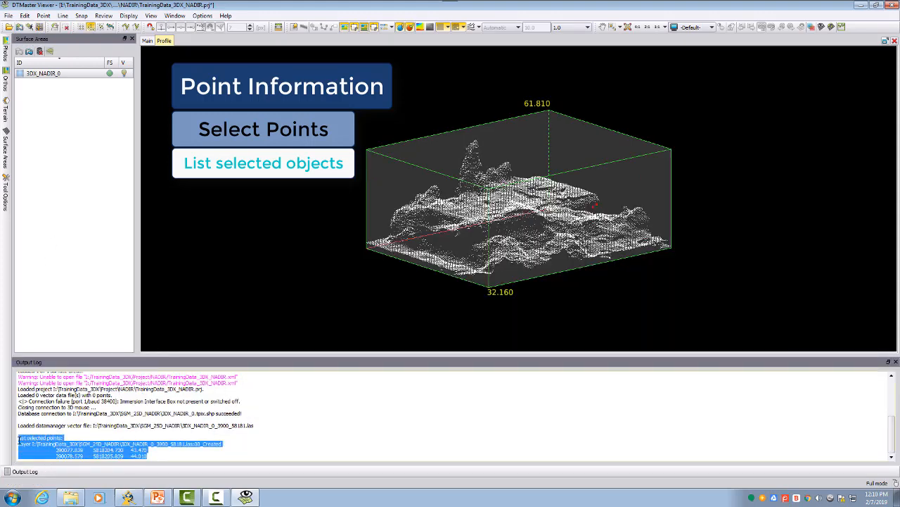
click(167, 447)
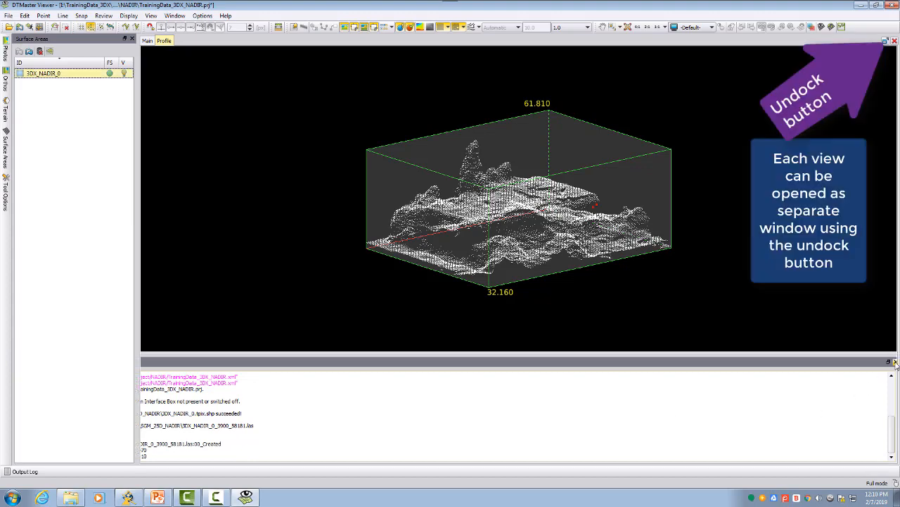
click(895, 361)
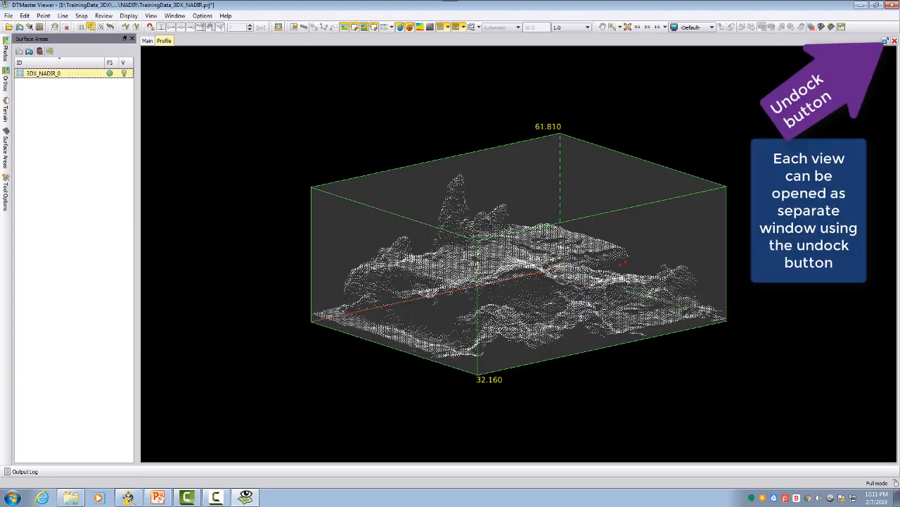
Undock the Profile view into a separate window, move it aside, dock it back, and close the view.
click(885, 41)
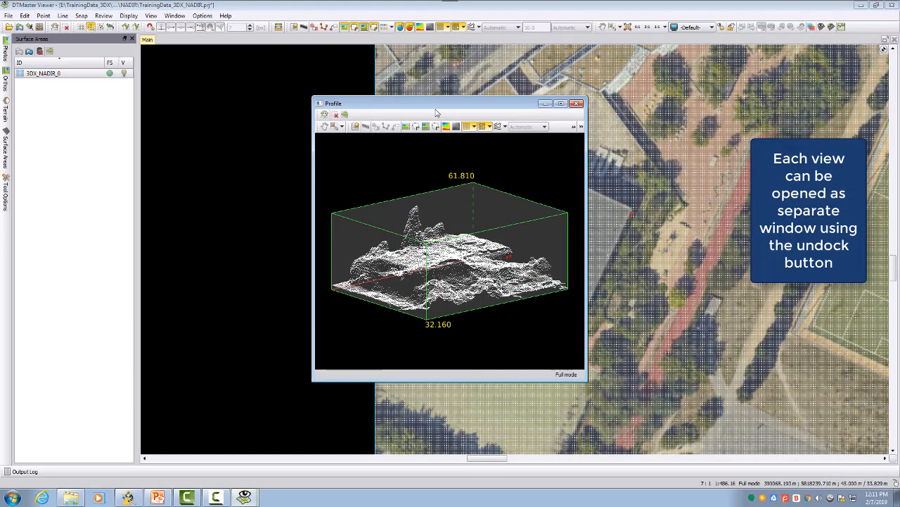
drag(418, 106, 579, 106)
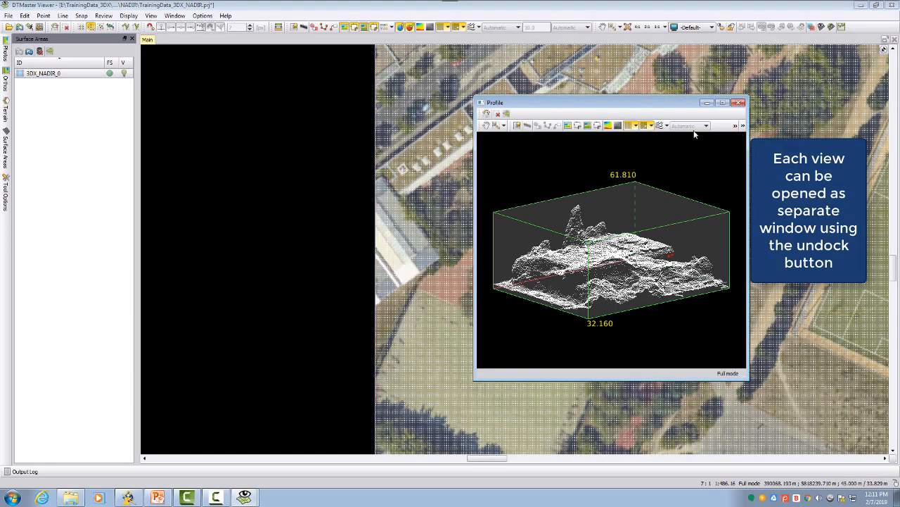
click(742, 126)
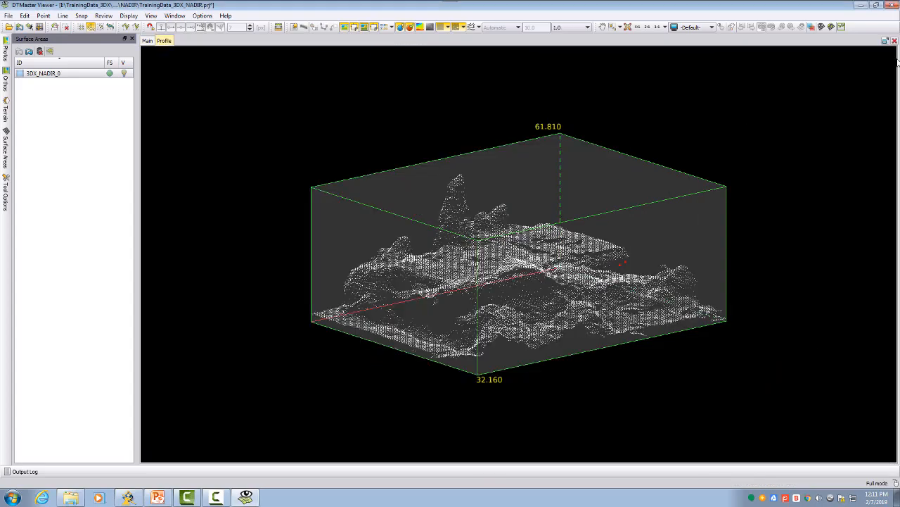
click(894, 41)
Display the ortho's binary mask and examine the red areas around the dark flat-roofed building.
scroll(730, 239, down, 1)
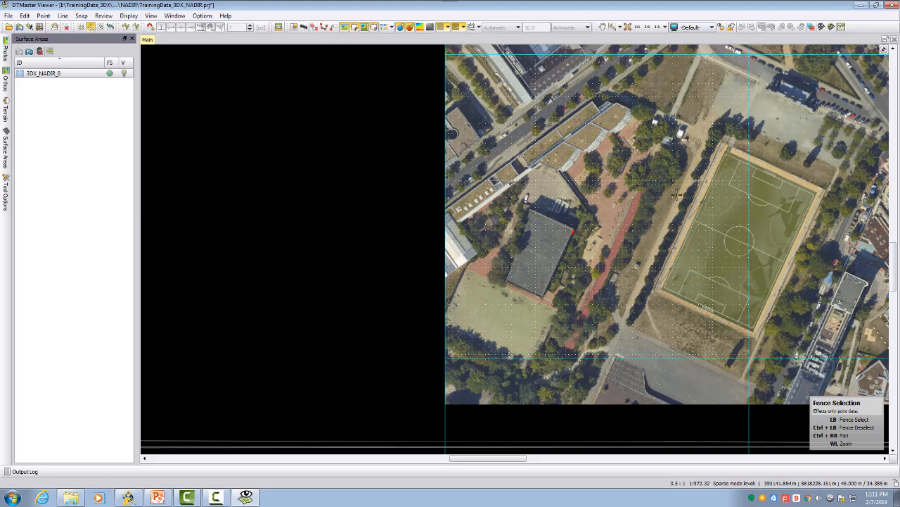
click(392, 28)
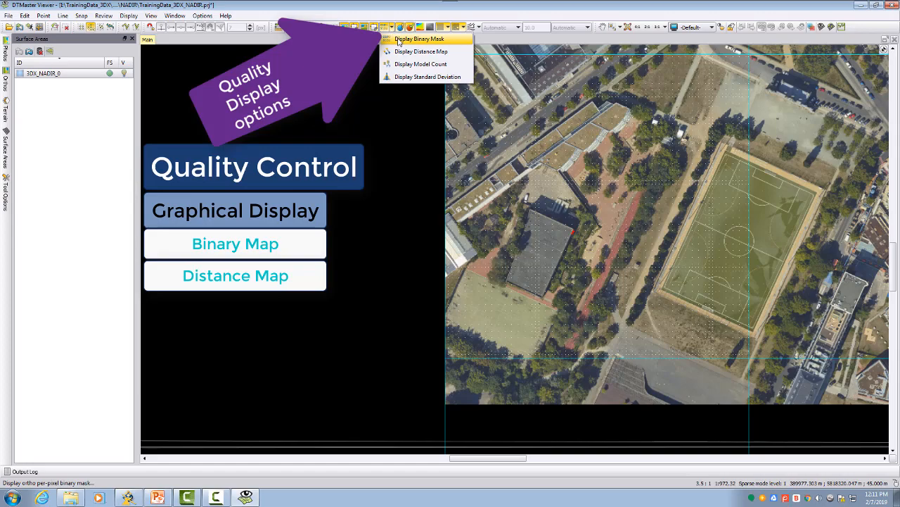
click(399, 41)
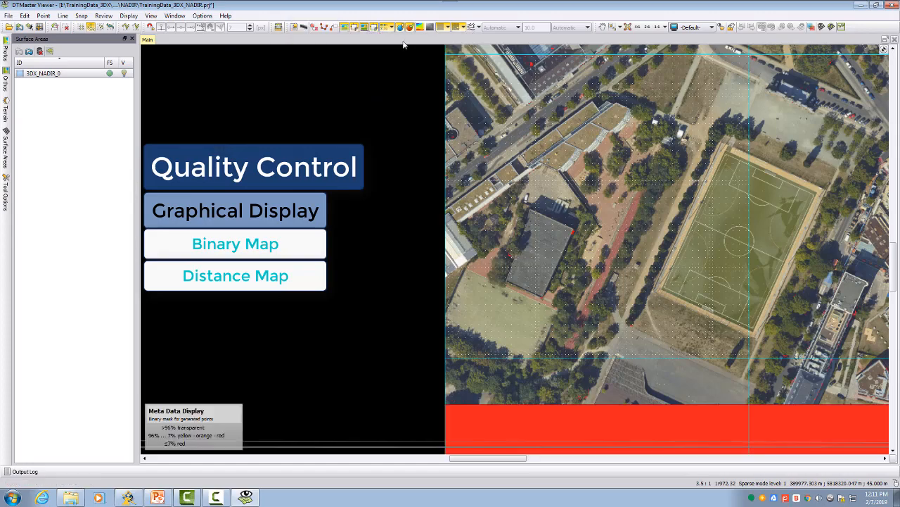
scroll(559, 268, up, 4)
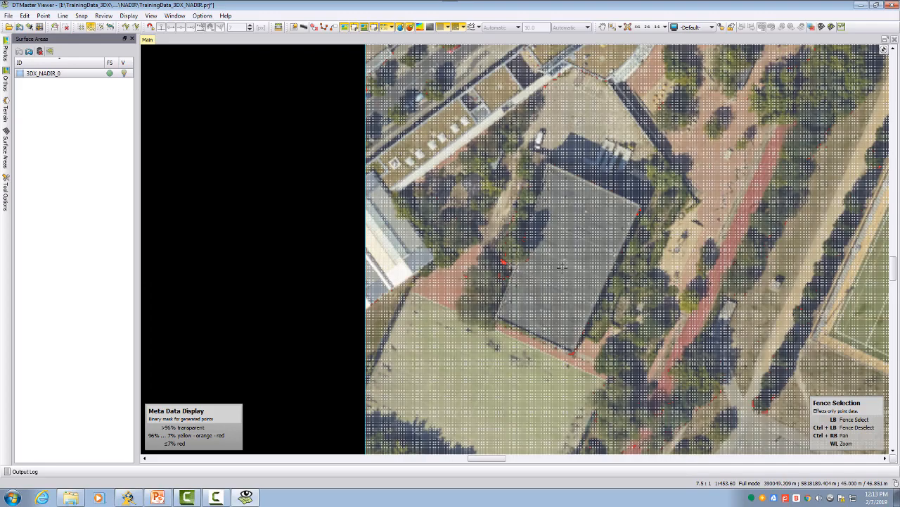
scroll(649, 215, up, 1)
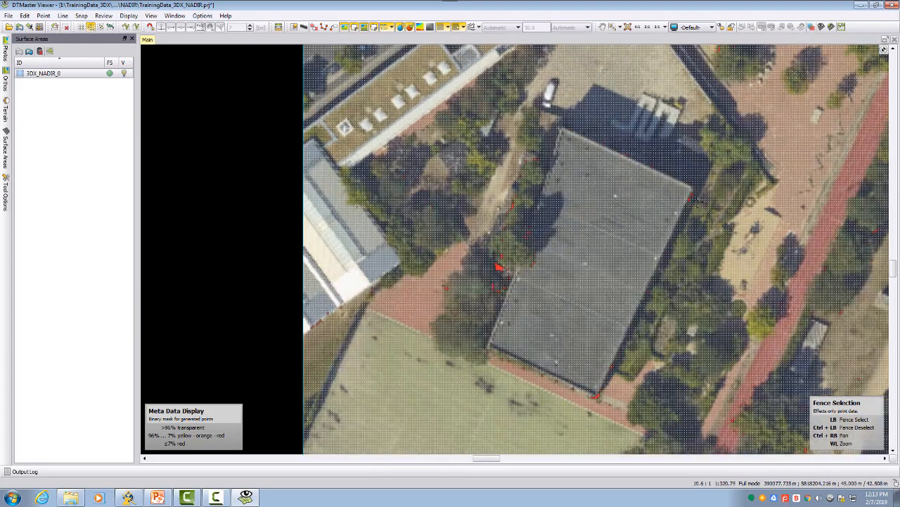
scroll(691, 200, up, 1)
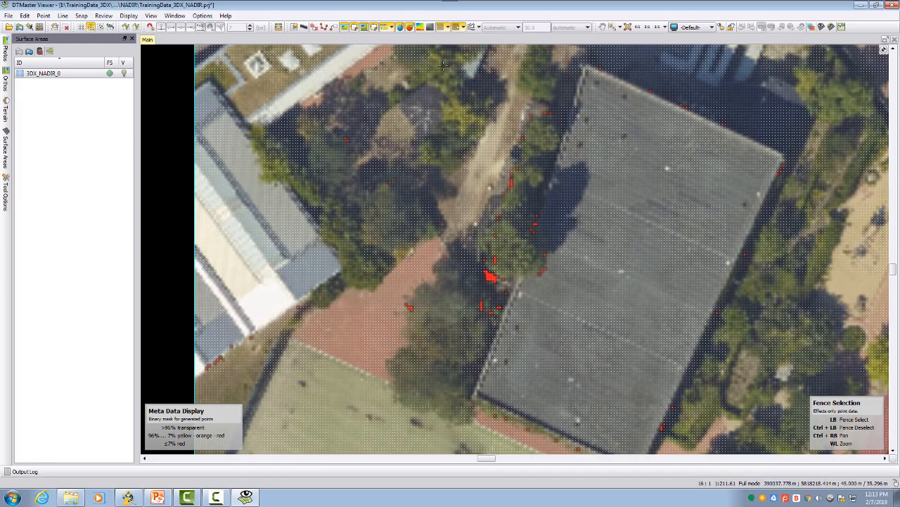
Switch the quality display to the distance map and examine it around the dark flat-roofed building.
click(391, 31)
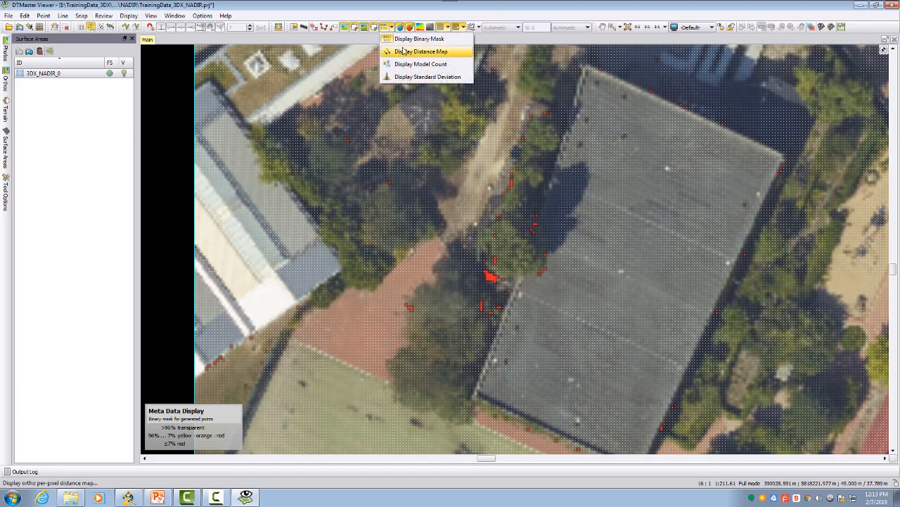
click(415, 52)
scroll(619, 281, down, 1)
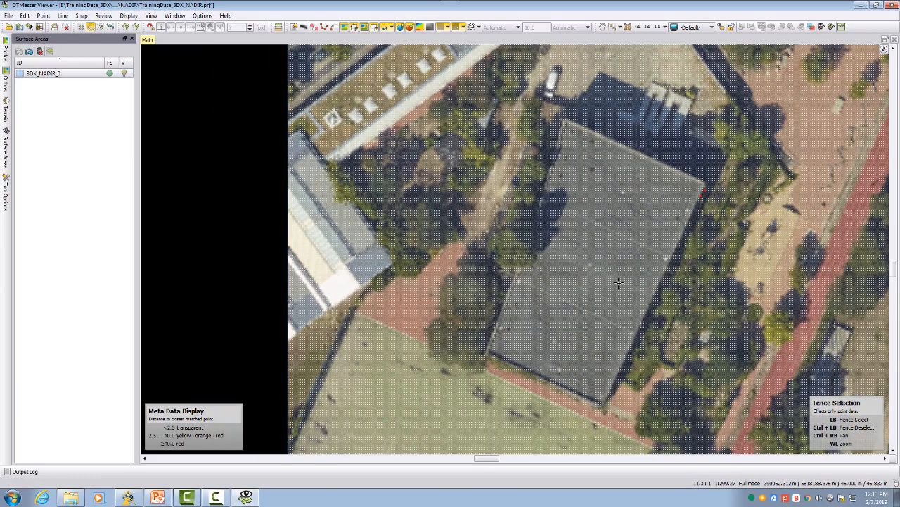
scroll(706, 195, up, 1)
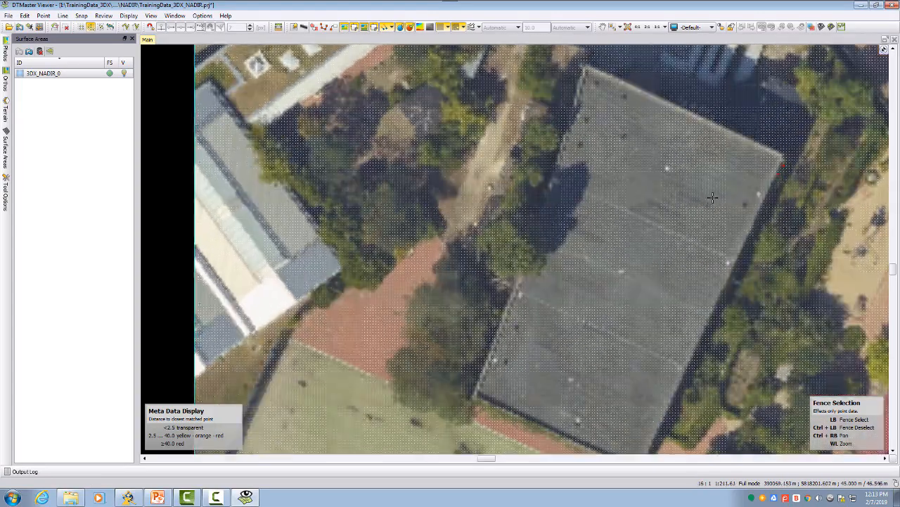
Examine the distance map across the ortho up to the yellow patch in the courtyard at its northern edge.
scroll(727, 279, down, 4)
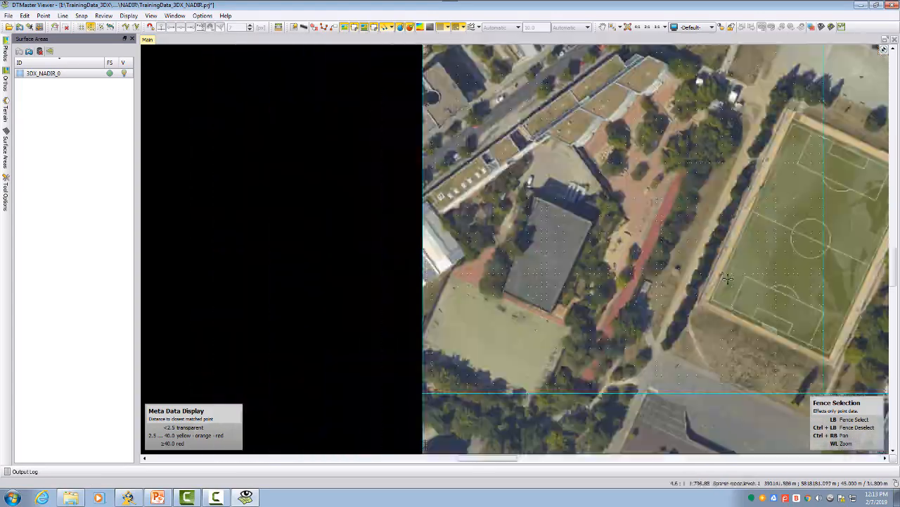
scroll(727, 280, up, 1)
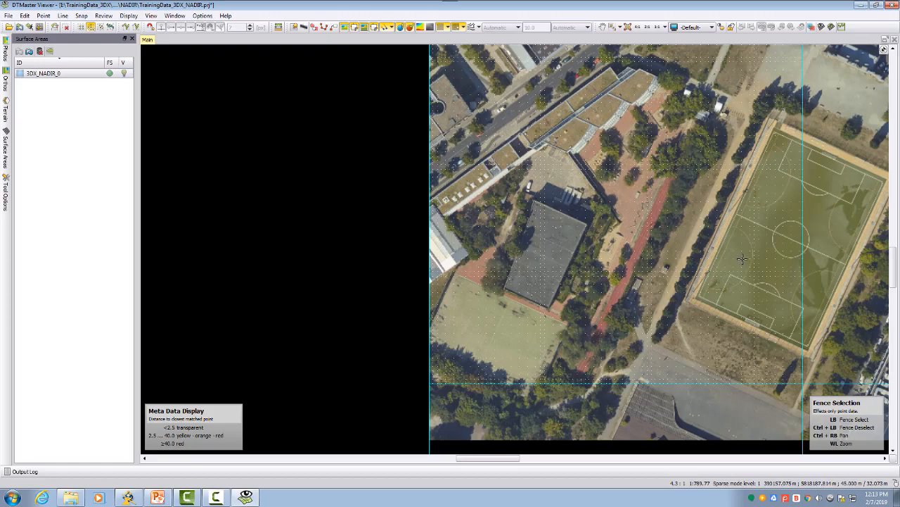
scroll(733, 235, down, 3)
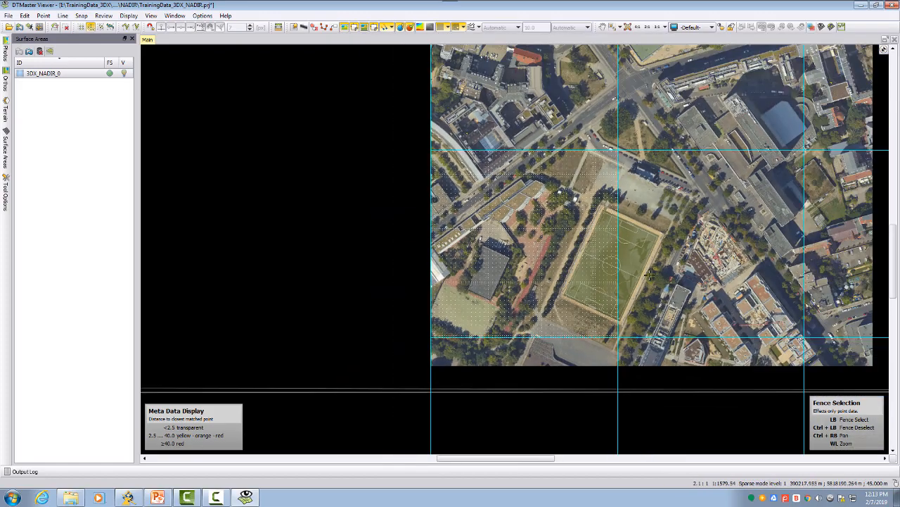
ctrl+right_drag(659, 204, 635, 315)
ctrl+right_drag(588, 89, 581, 198)
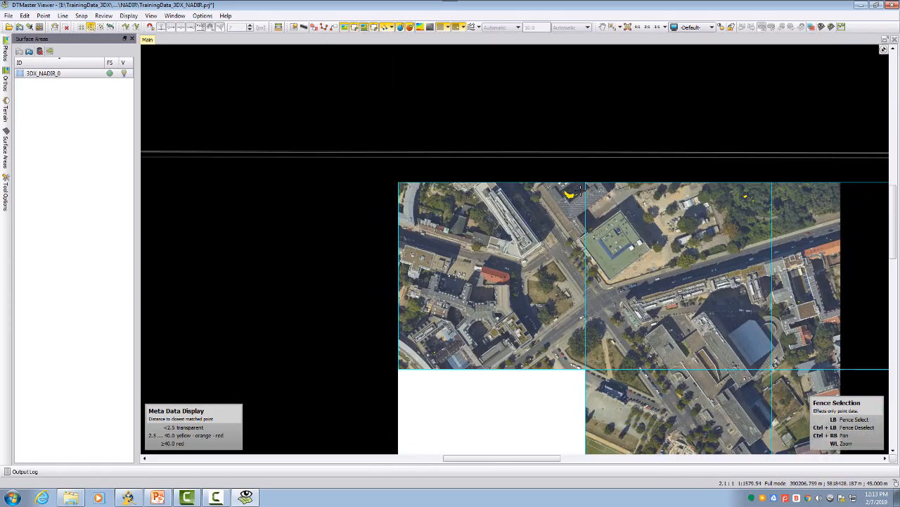
scroll(558, 219, up, 6)
scroll(557, 220, up, 1)
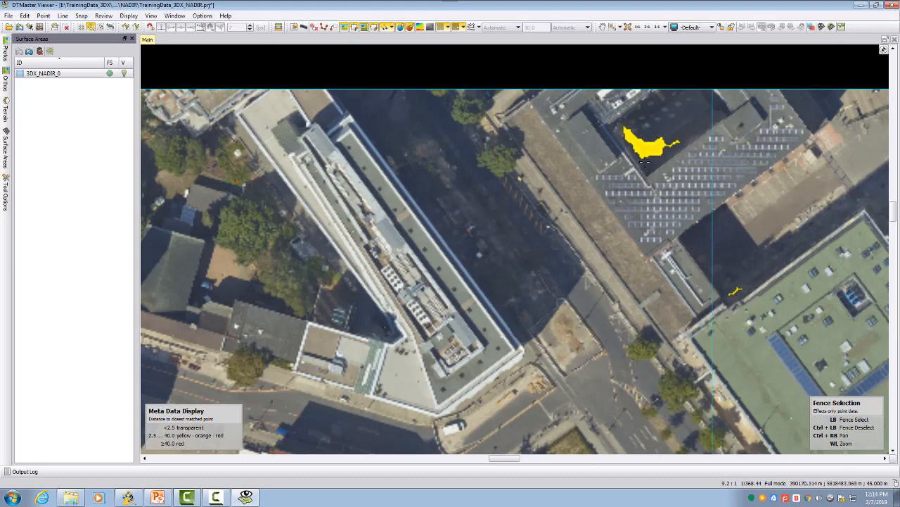
Switch the quality display to the model count and examine it from the northern courtyard to the buildings beyond the street junction.
click(391, 26)
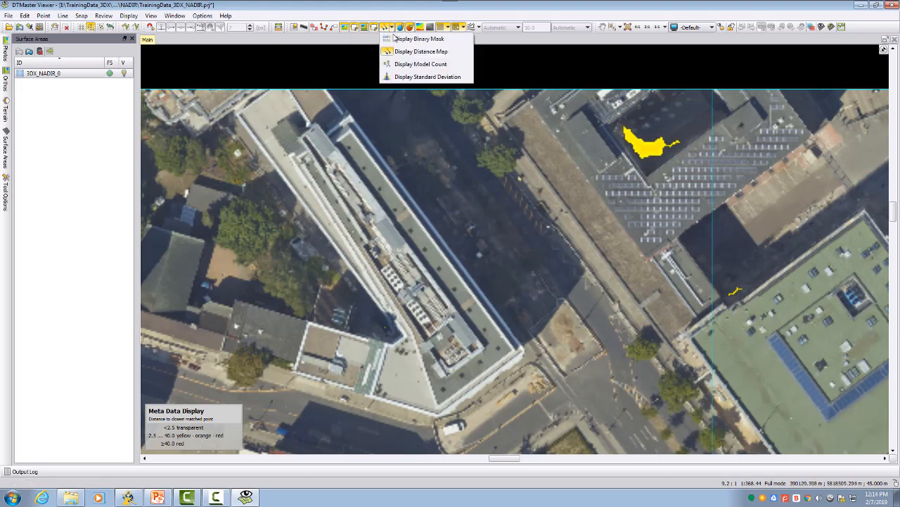
click(407, 64)
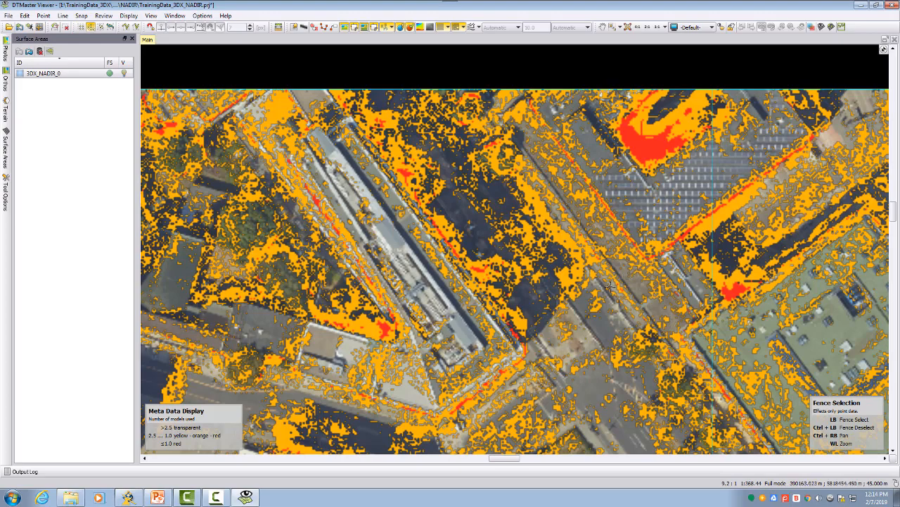
ctrl+right_drag(605, 328, 515, 137)
ctrl+right_drag(734, 363, 612, 281)
ctrl+right_drag(783, 356, 535, 176)
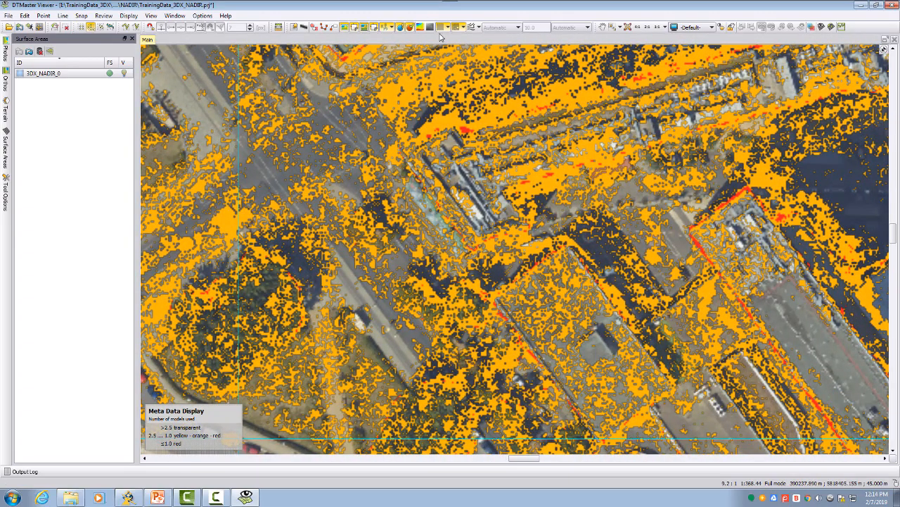
Switch the quality display to the standard deviation and examine it closely along the building edges.
click(392, 27)
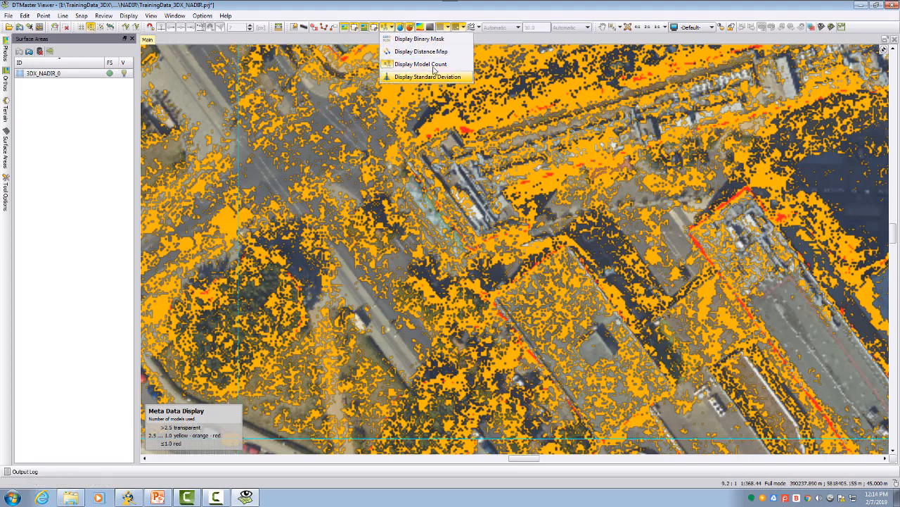
click(430, 77)
ctrl+right_drag(758, 200, 719, 227)
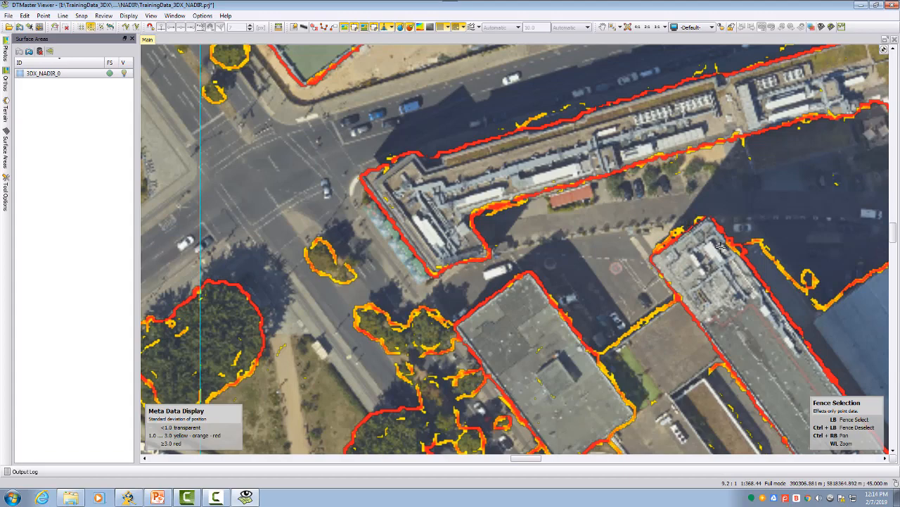
scroll(721, 247, up, 1)
scroll(611, 246, up, 1)
scroll(612, 246, up, 1)
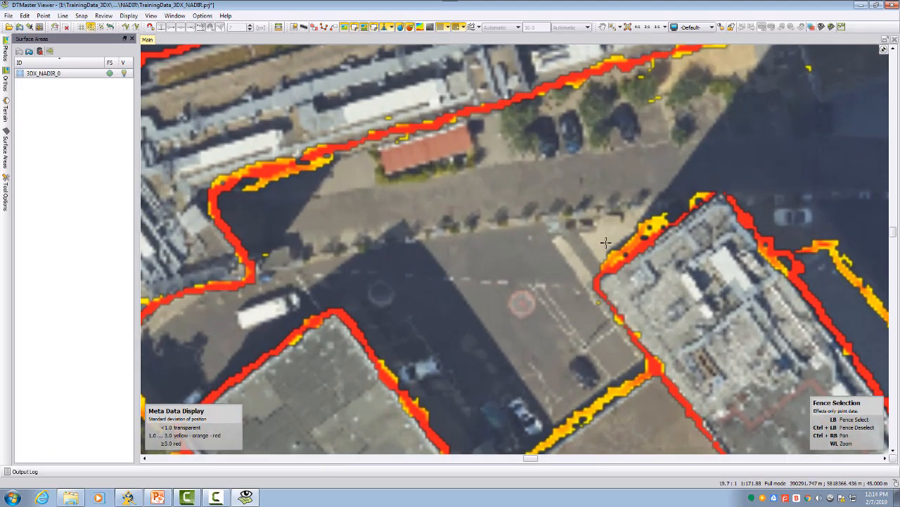
Toggle the standard deviation display to compare it with the plain ortho along the roof edges, leaving it off.
click(384, 29)
click(384, 29)
click(384, 28)
click(385, 28)
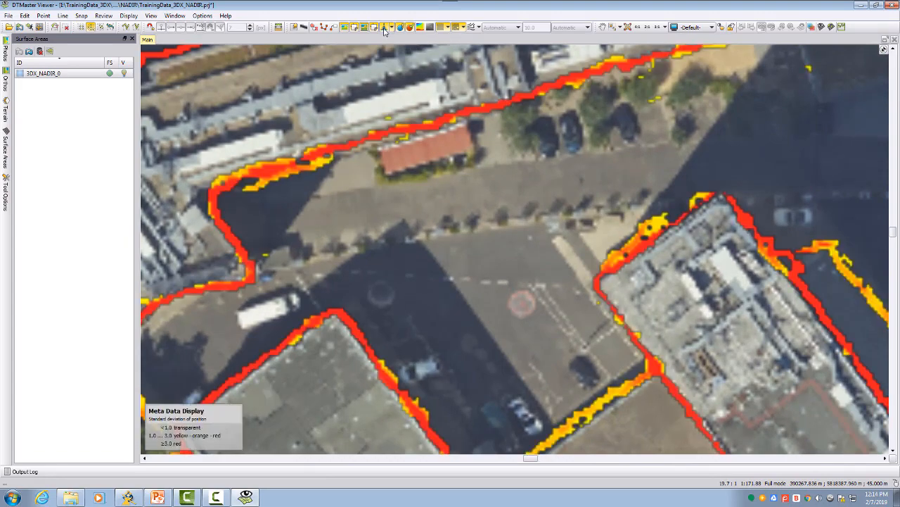
click(384, 28)
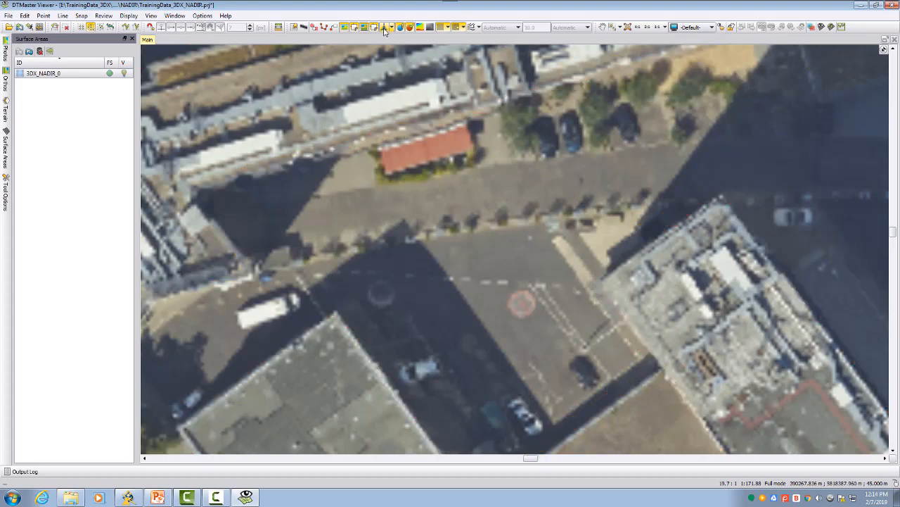
Compare the standard deviation display with the plain ortho around the L-shaped building, turn it off, and return to the full ortho.
ctrl+right_drag(307, 187, 472, 193)
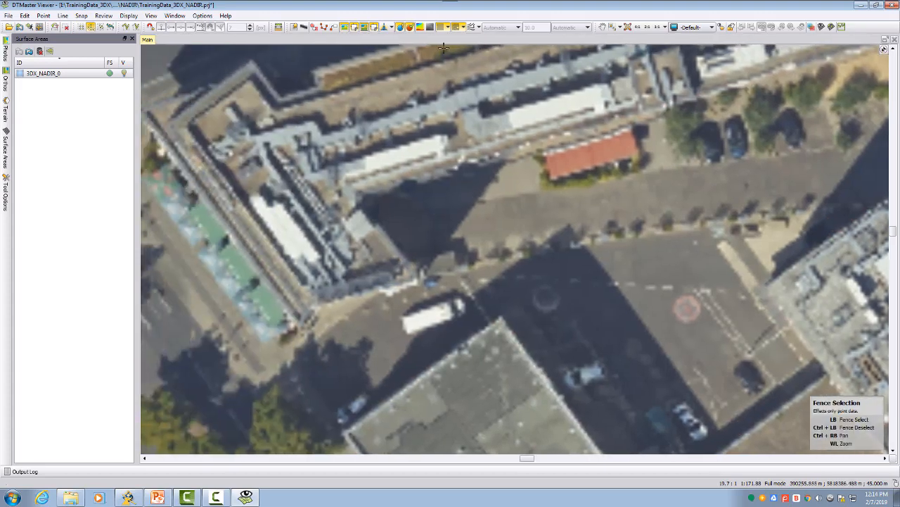
click(384, 28)
click(384, 29)
click(384, 28)
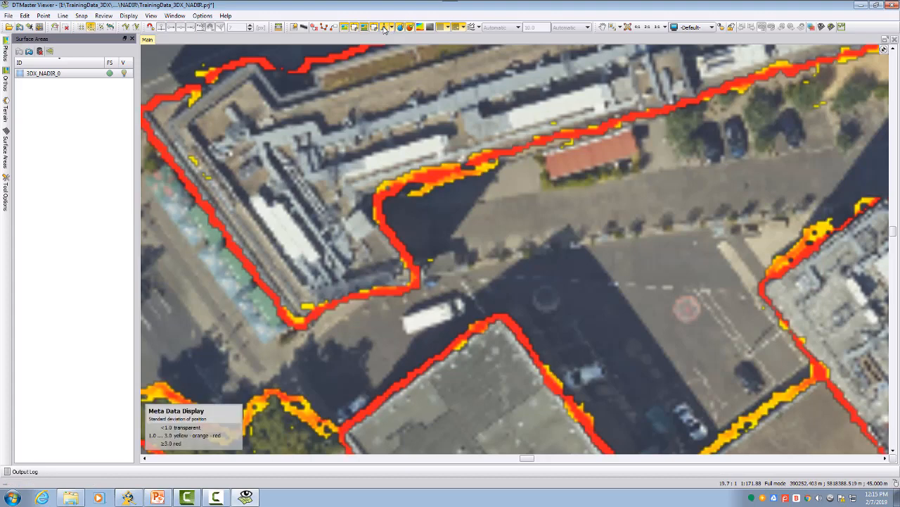
click(384, 28)
scroll(557, 300, down, 5)
scroll(556, 300, down, 5)
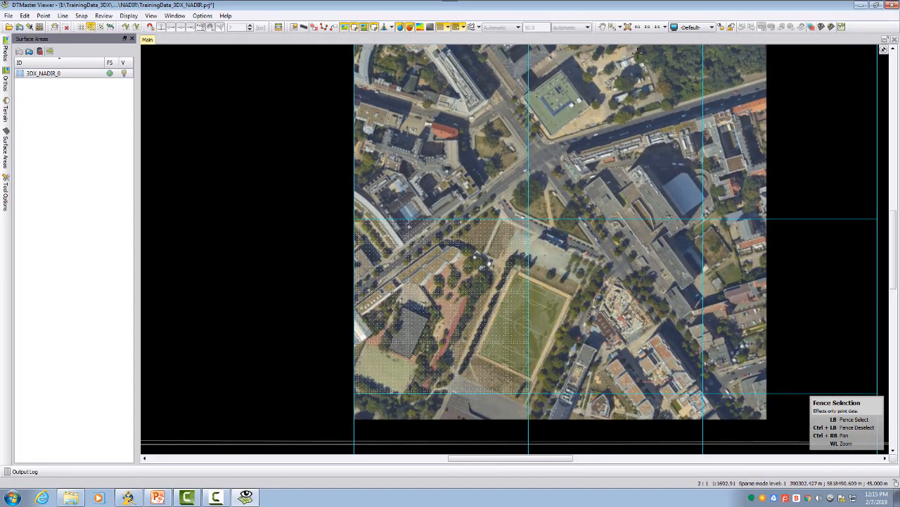
Hide the point cloud and examine the standard deviation display around the flat-roofed hall and the long building beside the street.
ctrl+right_drag(621, 86, 604, 201)
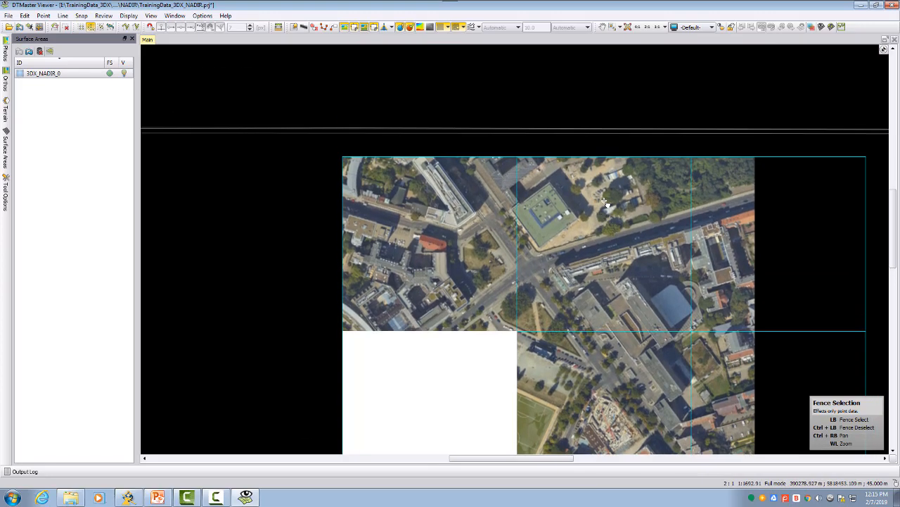
scroll(604, 200, up, 3)
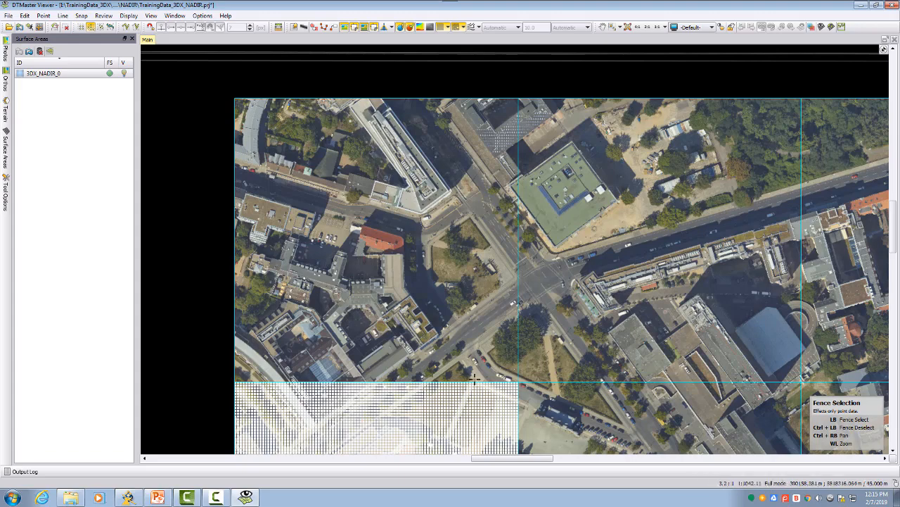
click(442, 29)
ctrl+right_drag(369, 267, 496, 95)
click(385, 28)
scroll(498, 332, up, 5)
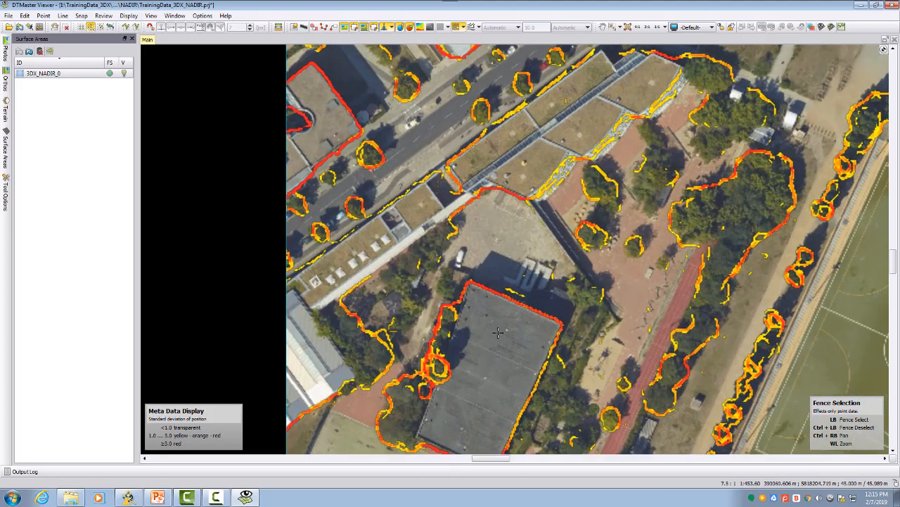
scroll(498, 332, up, 1)
ctrl+right_drag(486, 347, 529, 311)
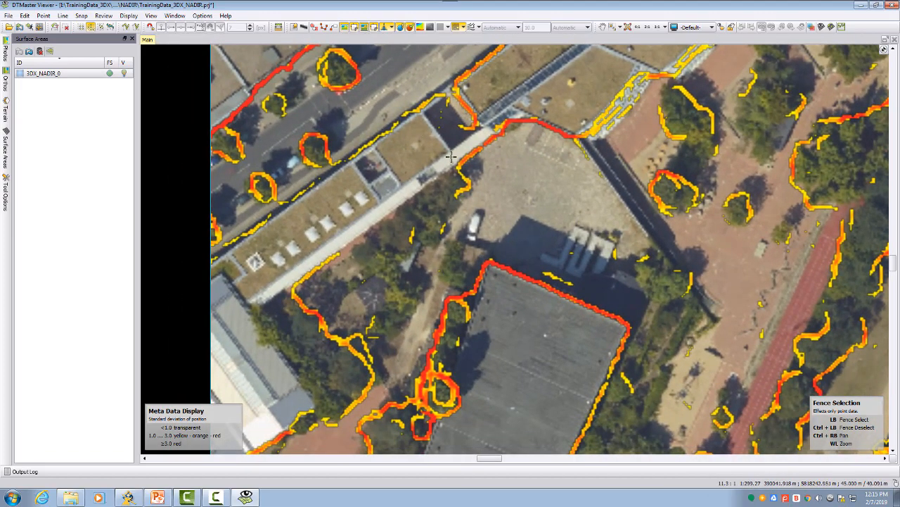
ctrl+right_drag(695, 210, 625, 306)
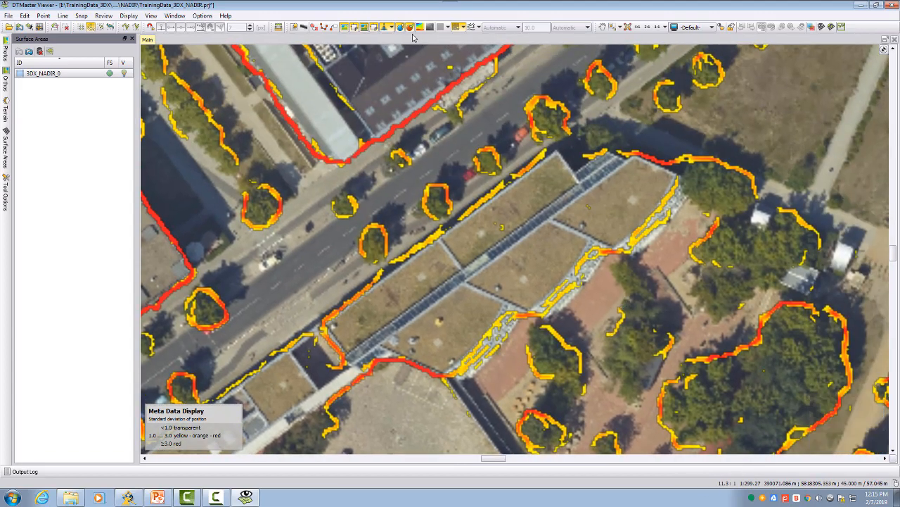
Toggle the standard deviation display to compare it with the plain ortho along the long building's roof edges, leaving it off.
click(385, 27)
click(385, 28)
click(385, 28)
click(385, 30)
click(384, 30)
ctrl+right_drag(355, 289, 555, 248)
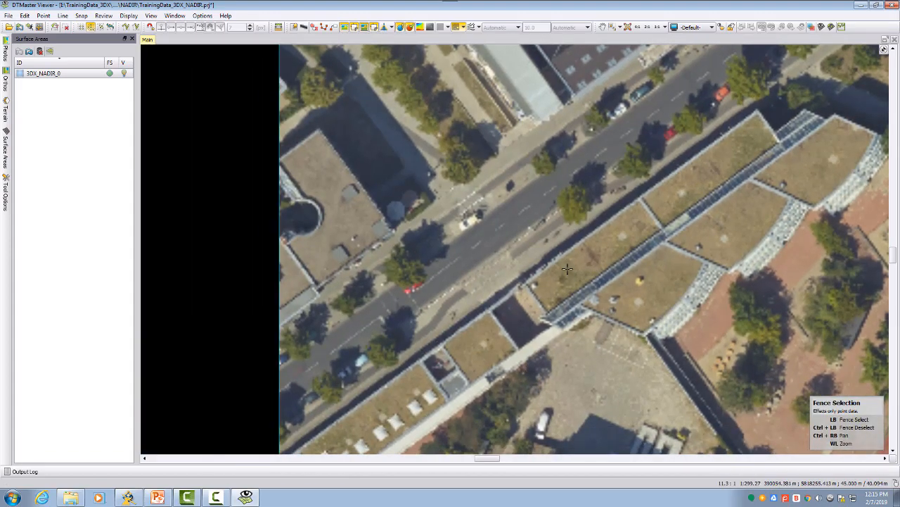
Show the point cloud again and open a profile box spanning the long building's roof and the adjacent street, rotating it for inspection.
scroll(563, 266, up, 2)
click(441, 27)
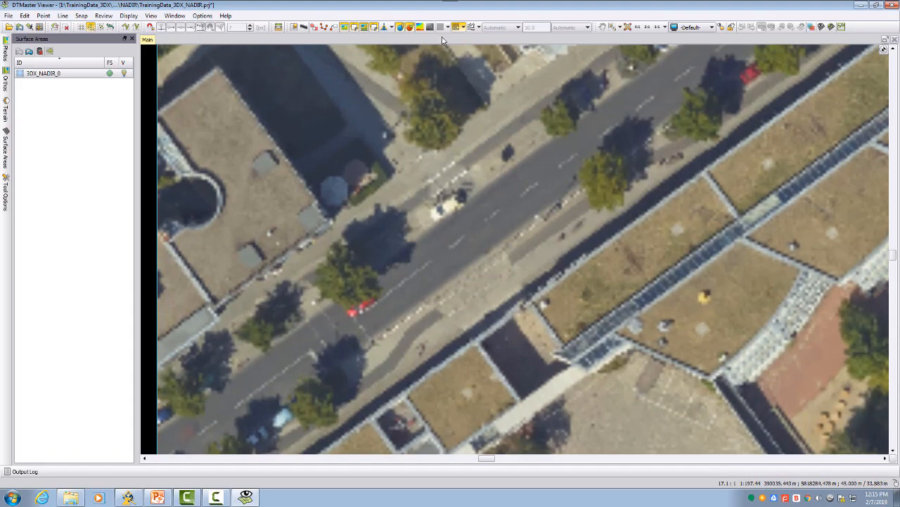
click(451, 27)
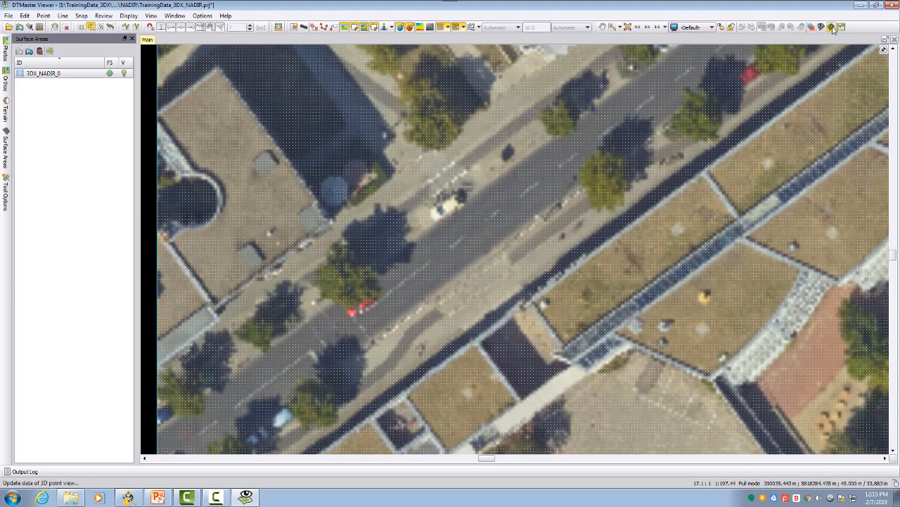
click(543, 405)
click(704, 300)
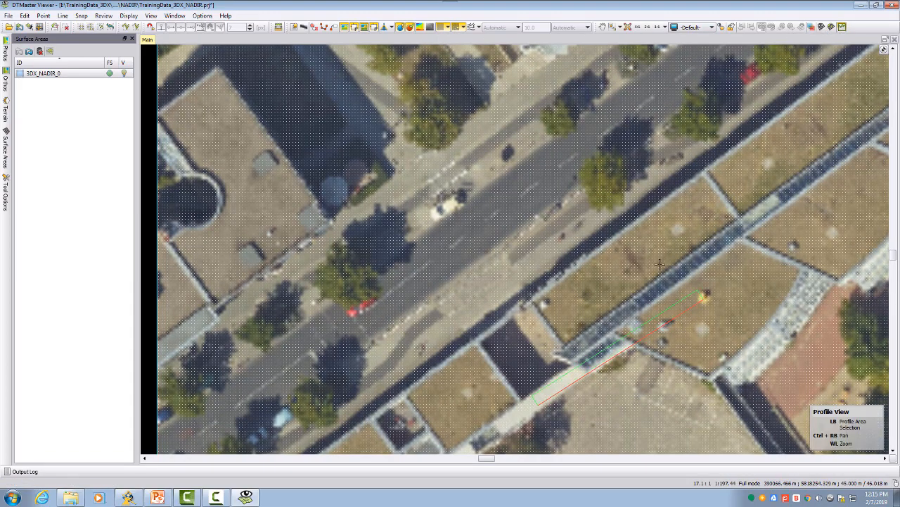
click(563, 252)
right_drag(564, 252, 541, 197)
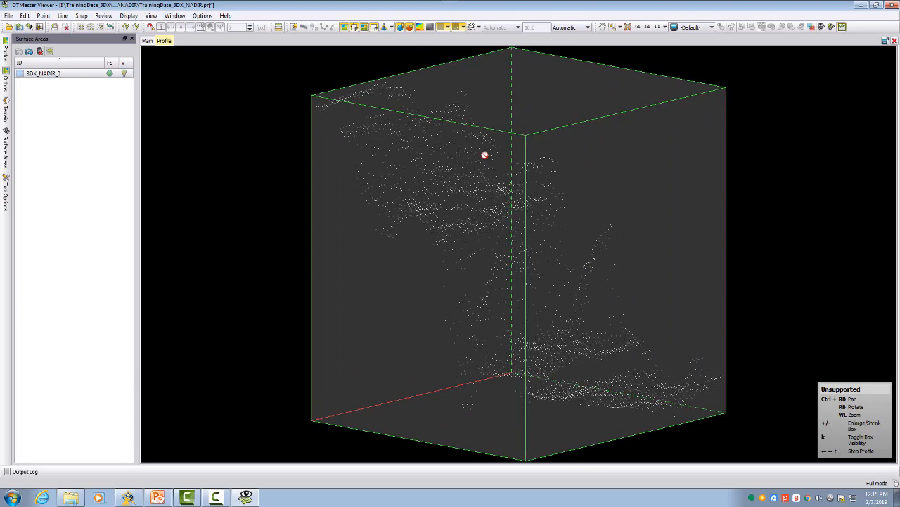
Fence-select the points along the street-side roof edge in the ortho, inspect the selection in the rotated profile, and close the profile.
click(147, 40)
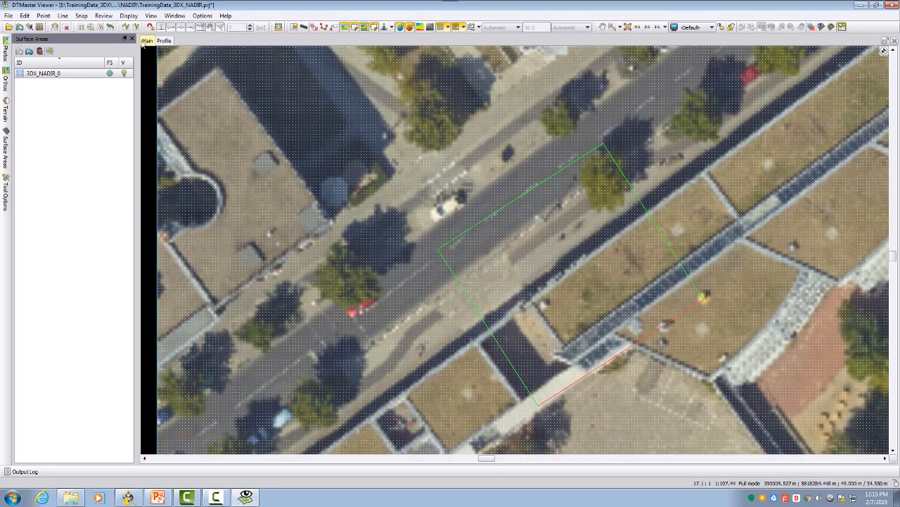
click(91, 28)
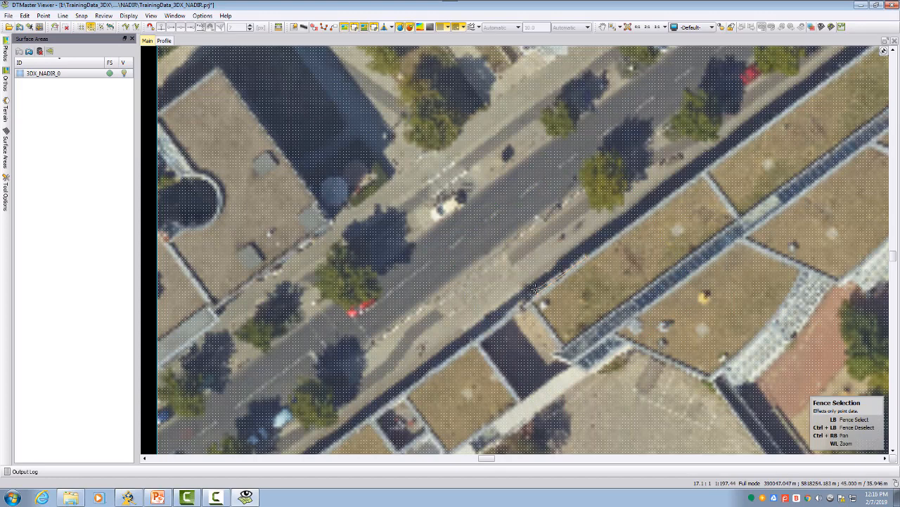
drag(553, 277, 551, 278)
click(164, 41)
right_drag(605, 290, 520, 258)
right_drag(522, 329, 511, 250)
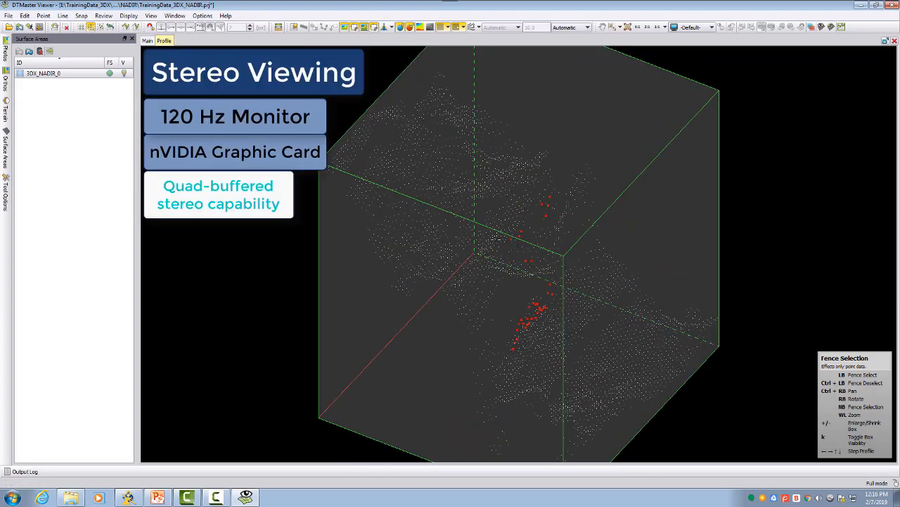
click(894, 40)
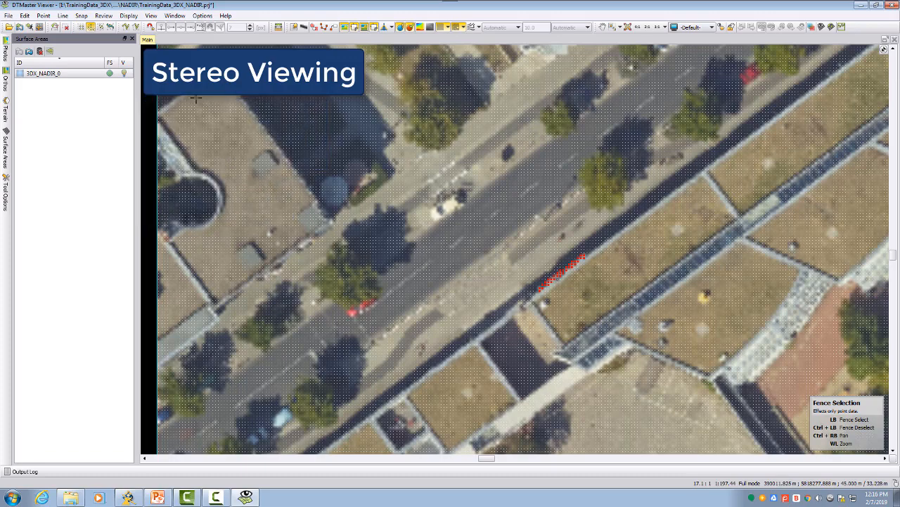
Select all photos in the project and activate them for stereo viewing.
click(6, 53)
click(37, 74)
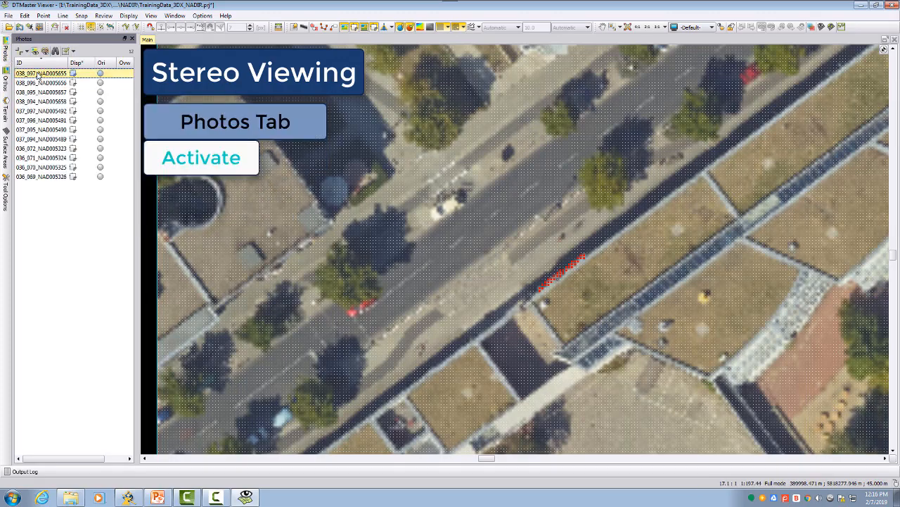
key(ctrl+a)
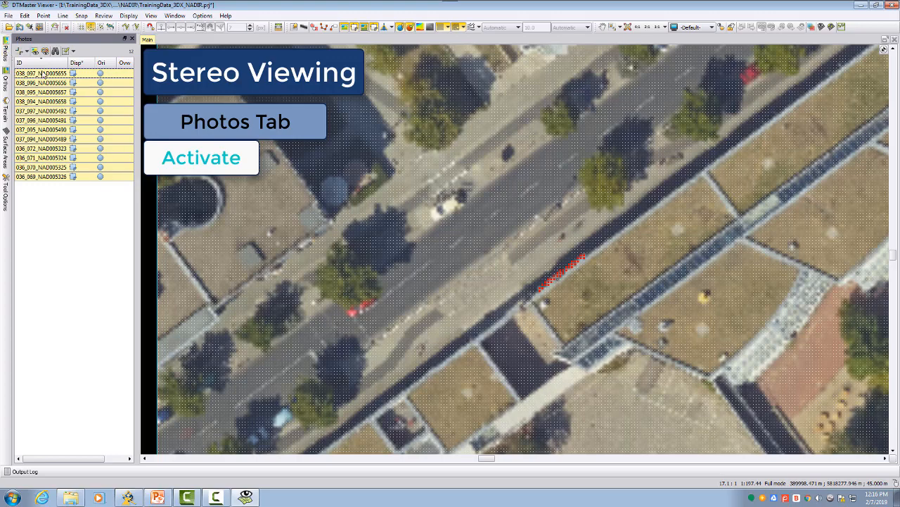
click(26, 51)
click(29, 64)
Open a best-fit stereo view at the selected roof-edge points, inspect it closely, and close the stereo view.
click(812, 27)
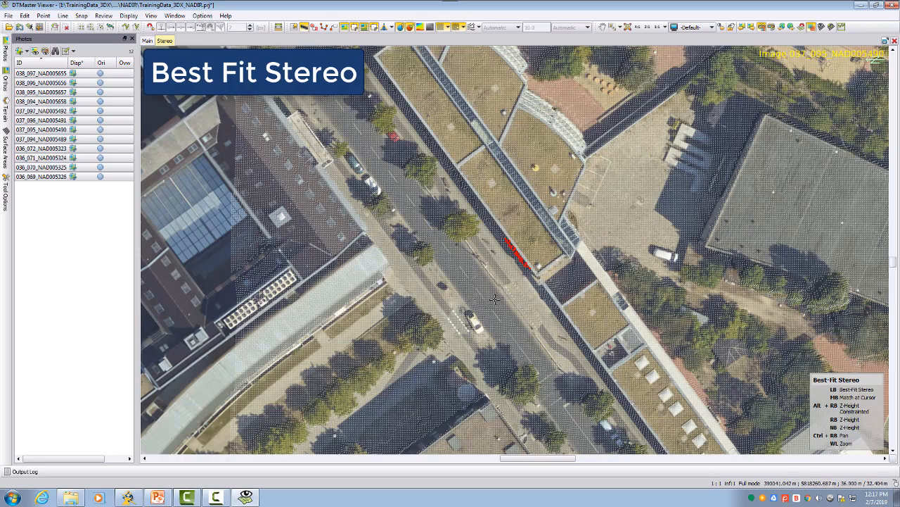
scroll(496, 298, up, 1)
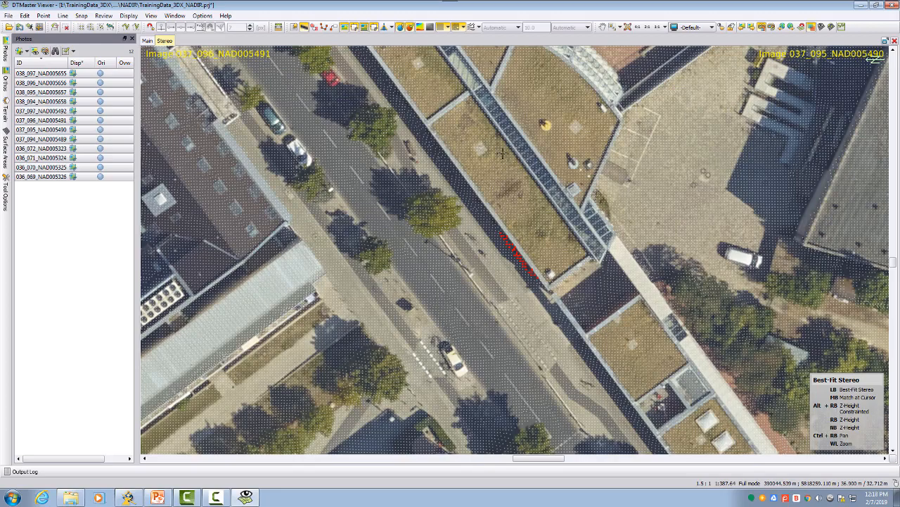
click(894, 41)
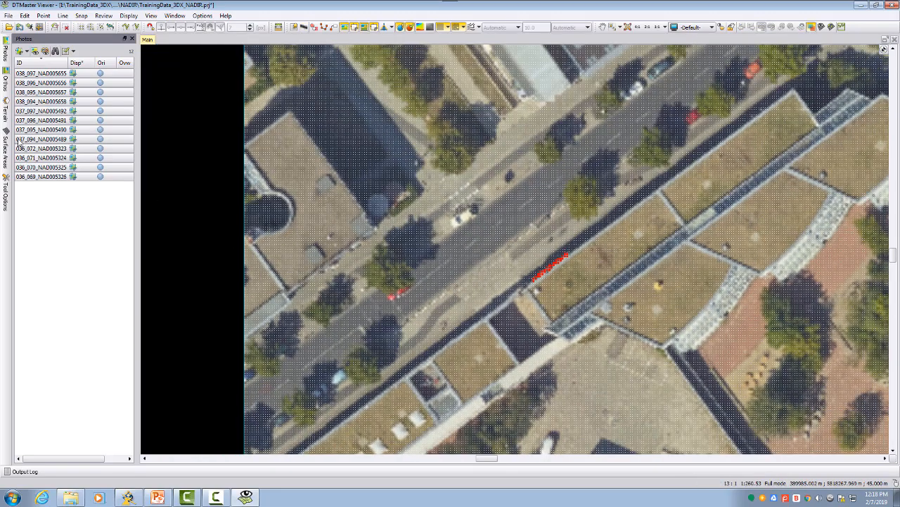
Discard the point data of the 3DX_NADIR_0 surface area and unload the area.
click(6, 151)
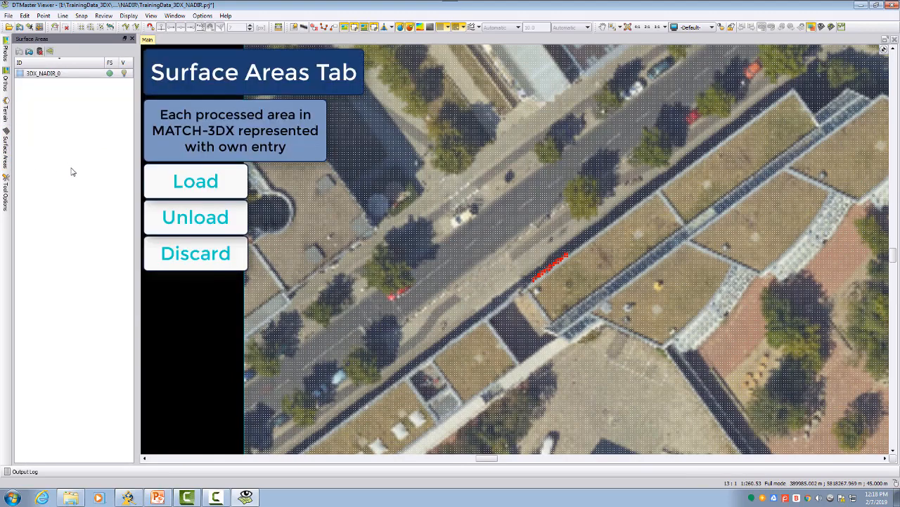
click(53, 75)
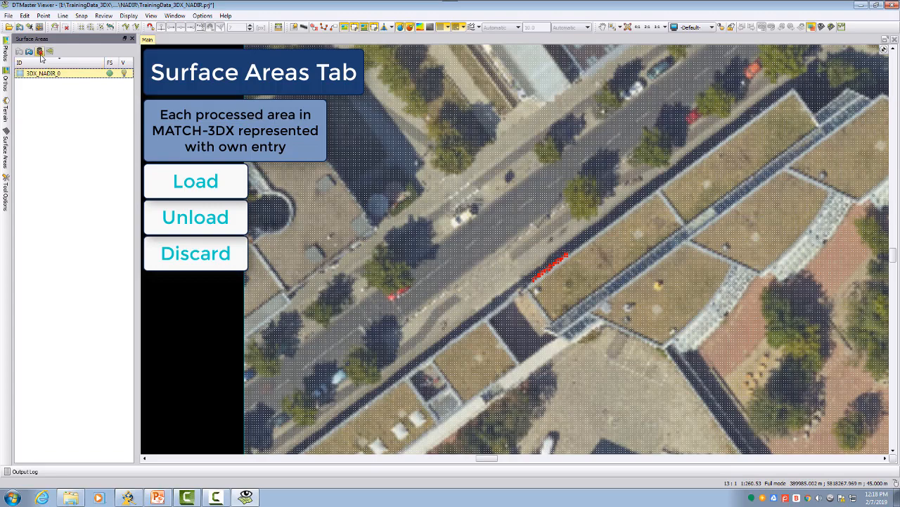
click(40, 53)
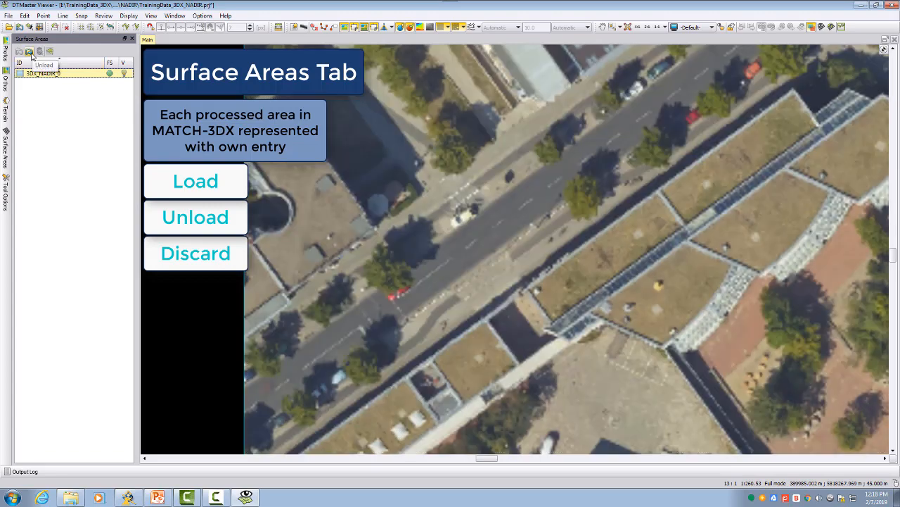
click(30, 53)
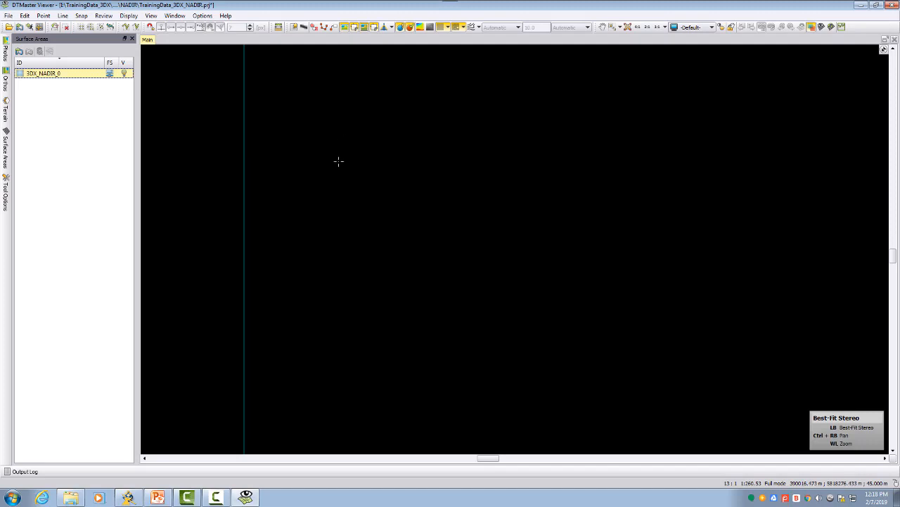
Switch to File Explorer, examine the TIF and TFW files in the 3DX_NADIR_0_3900_58179 folder, and return to DTMaster Viewer.
click(77, 497)
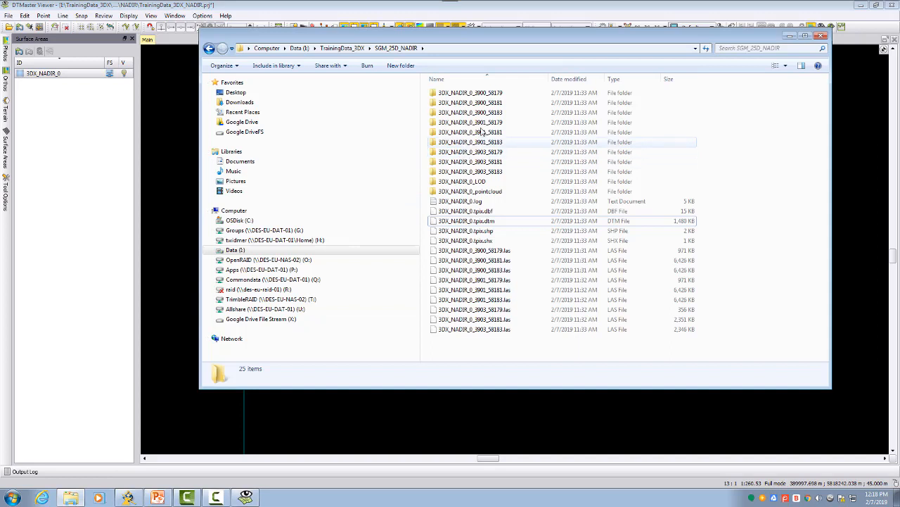
double_click(482, 93)
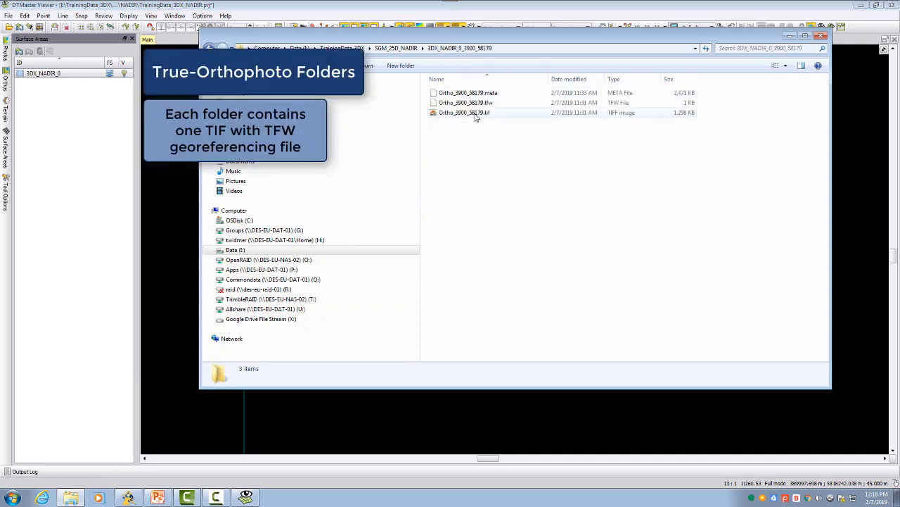
click(478, 114)
click(484, 104)
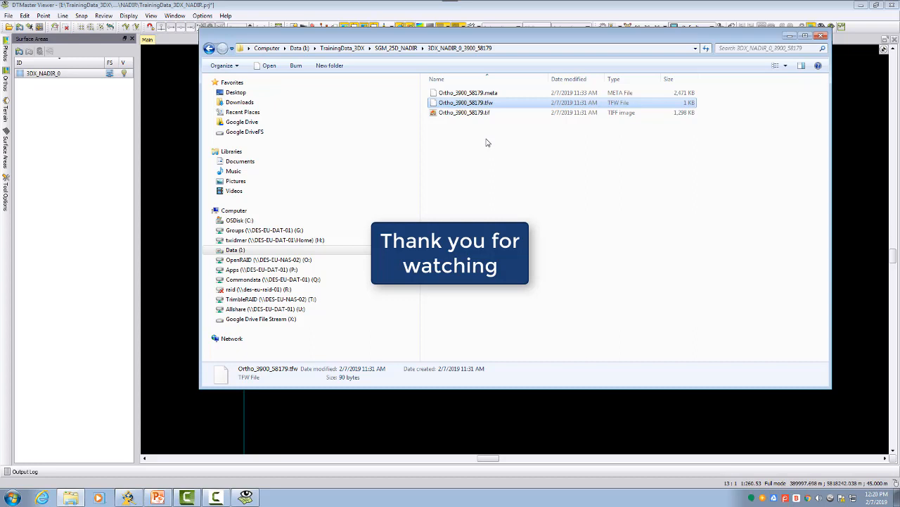
click(790, 36)
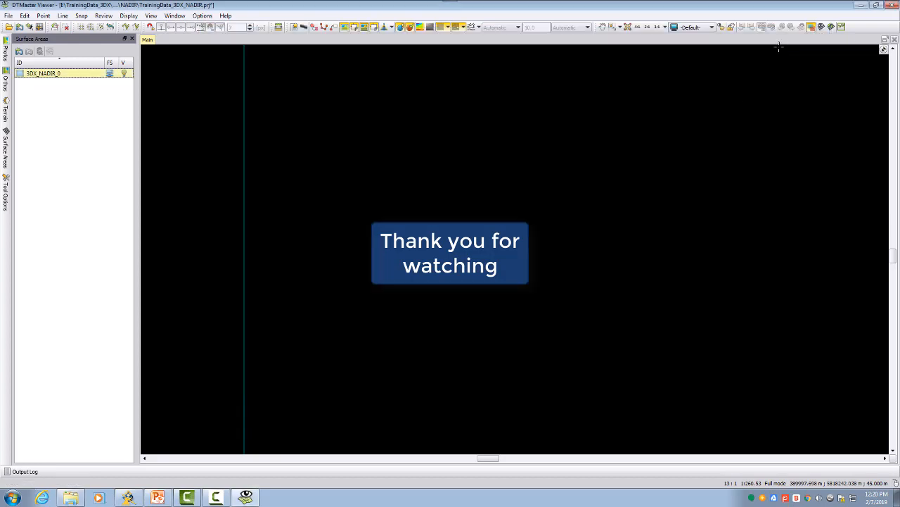